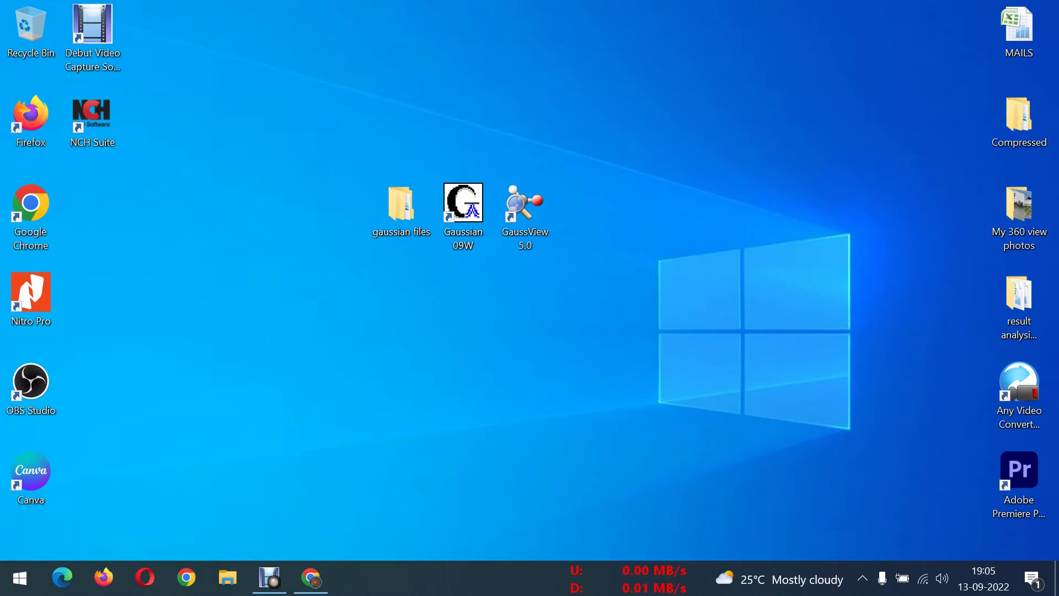
drag(421, 98, 562, 318)
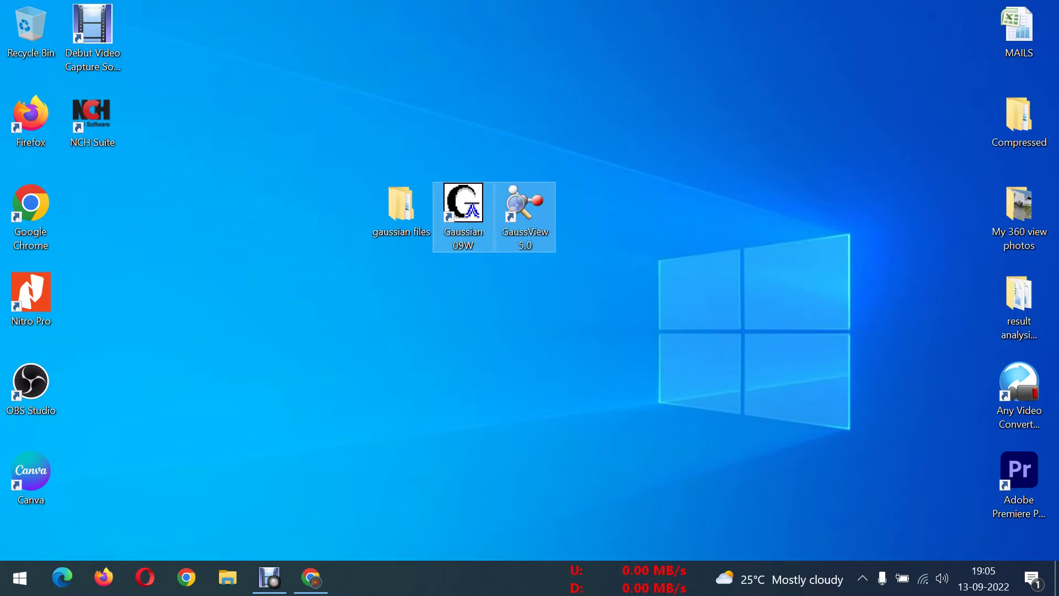
click(563, 318)
drag(452, 285, 559, 159)
drag(449, 132, 554, 326)
click(554, 326)
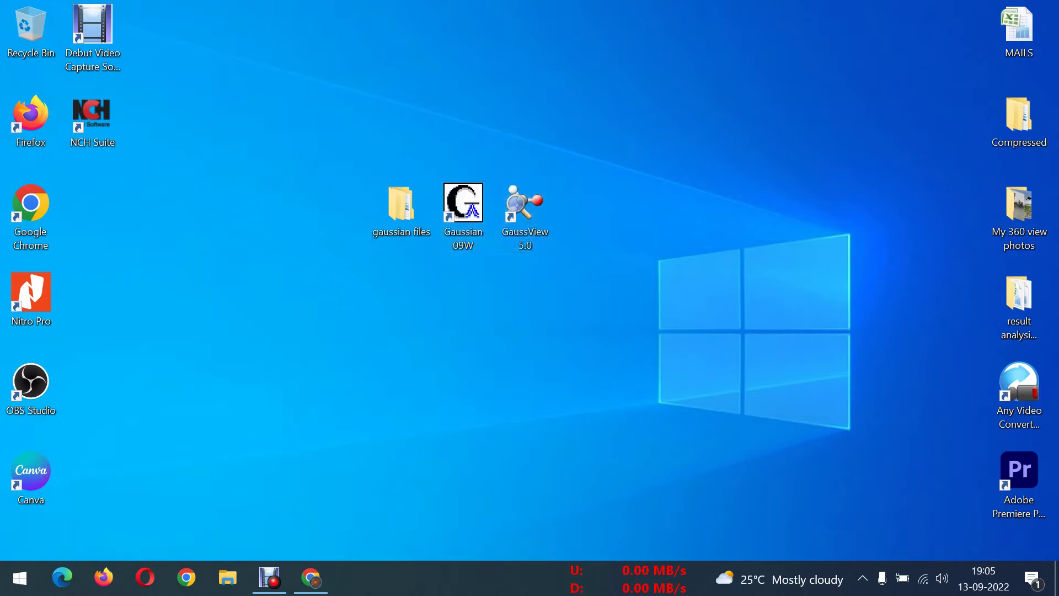
drag(454, 284, 476, 190)
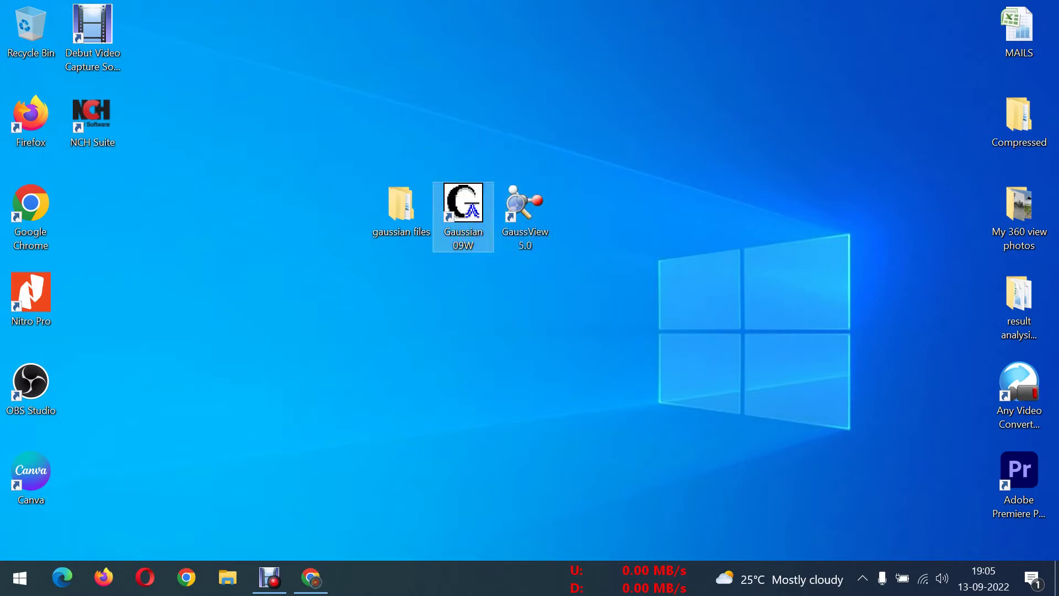
drag(526, 288, 546, 148)
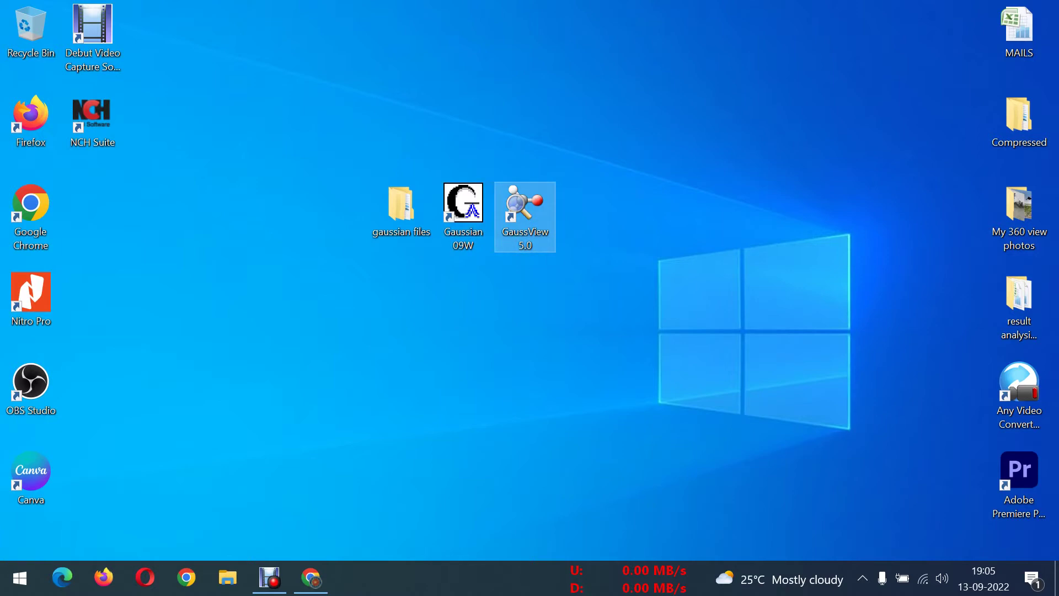
drag(447, 309, 470, 147)
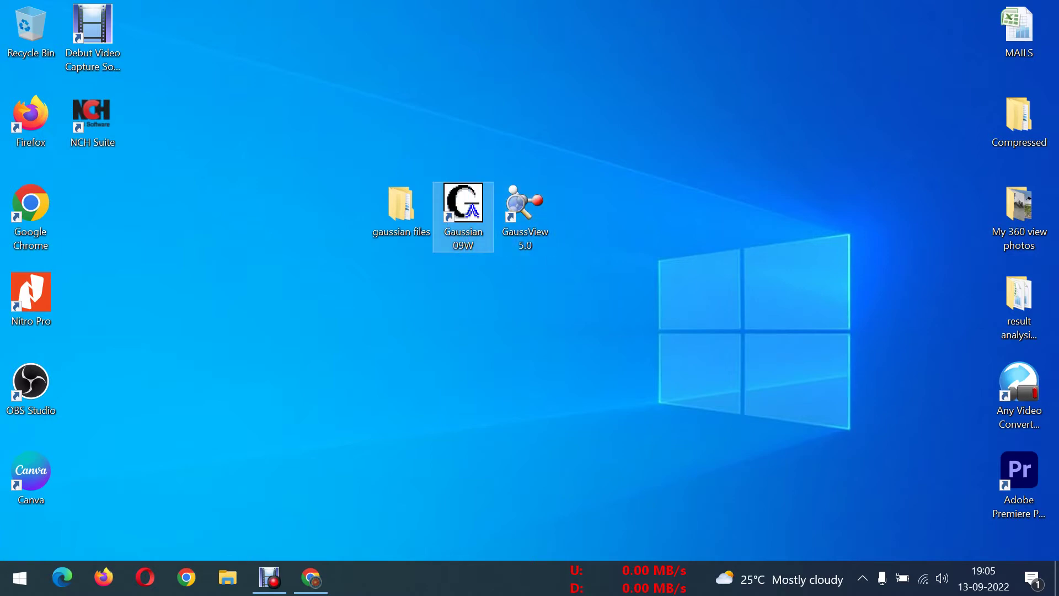
drag(515, 279, 536, 155)
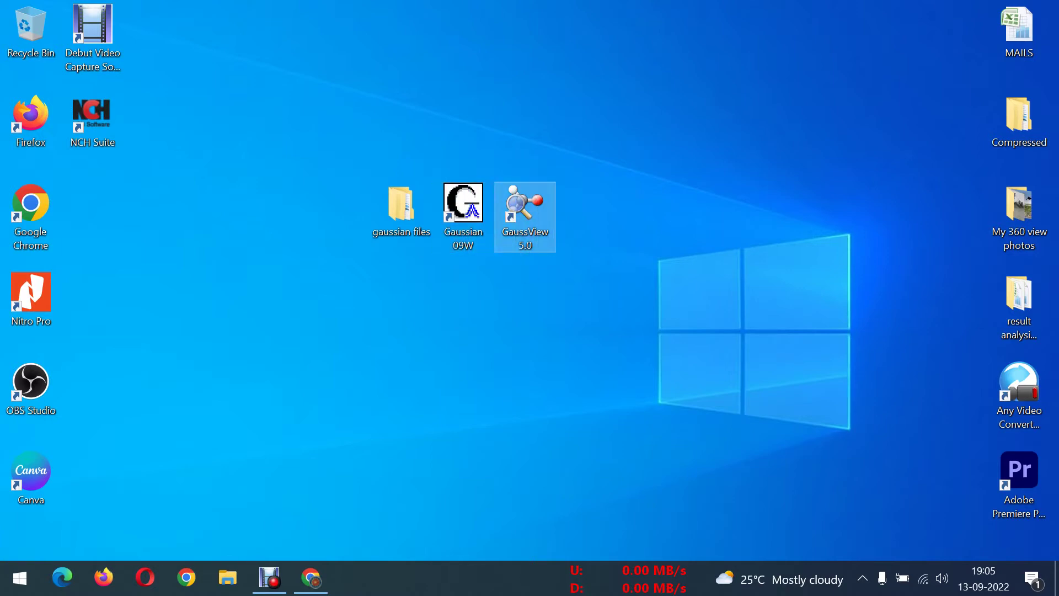
drag(460, 289, 480, 155)
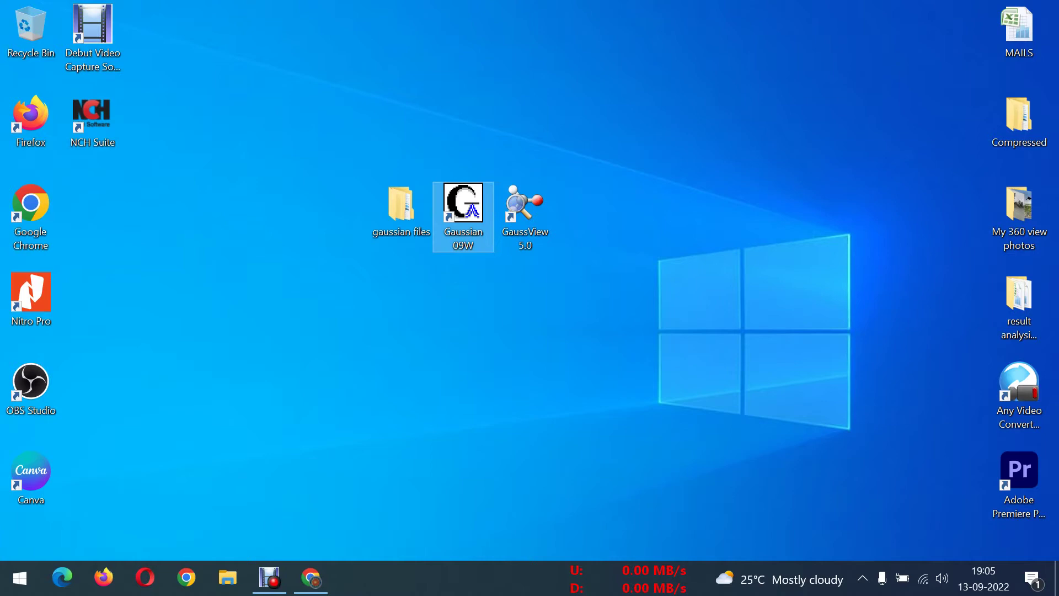
drag(513, 279, 529, 143)
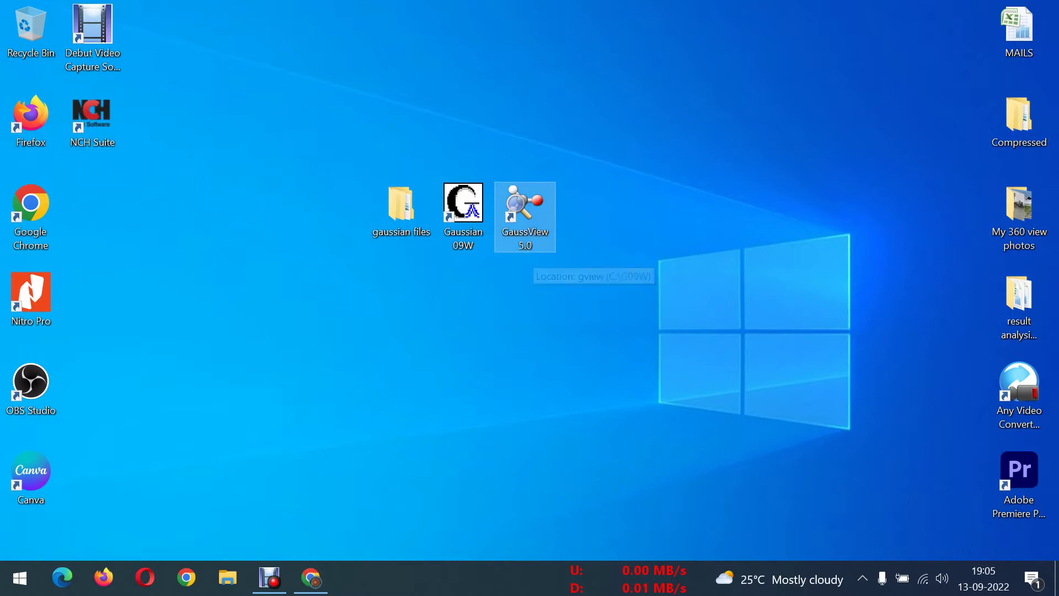
drag(443, 276, 557, 114)
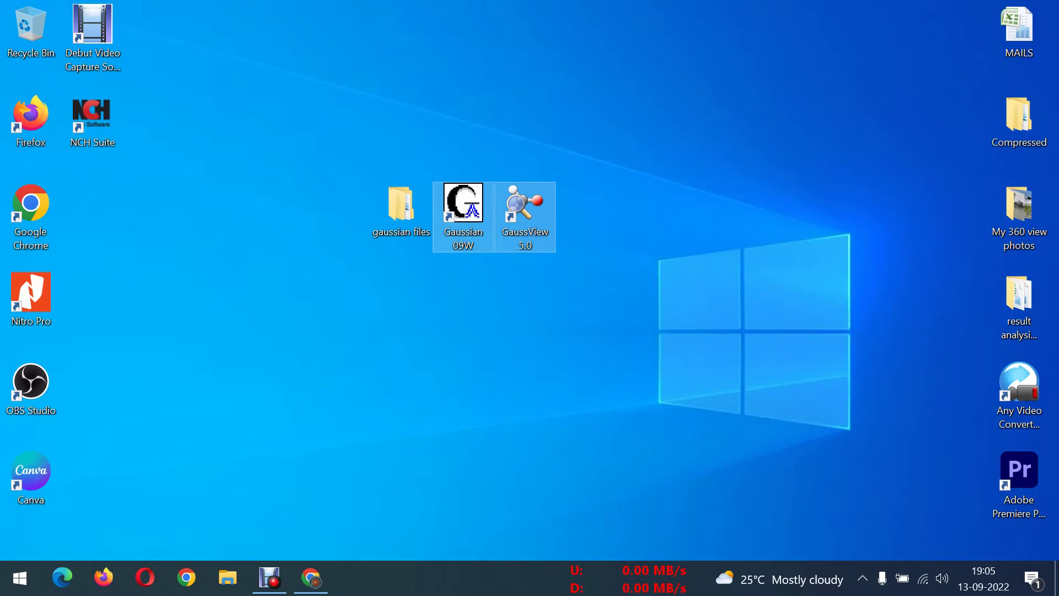
Step: View the gaussian.com home page in Chrome and return to the desktop
click(311, 578)
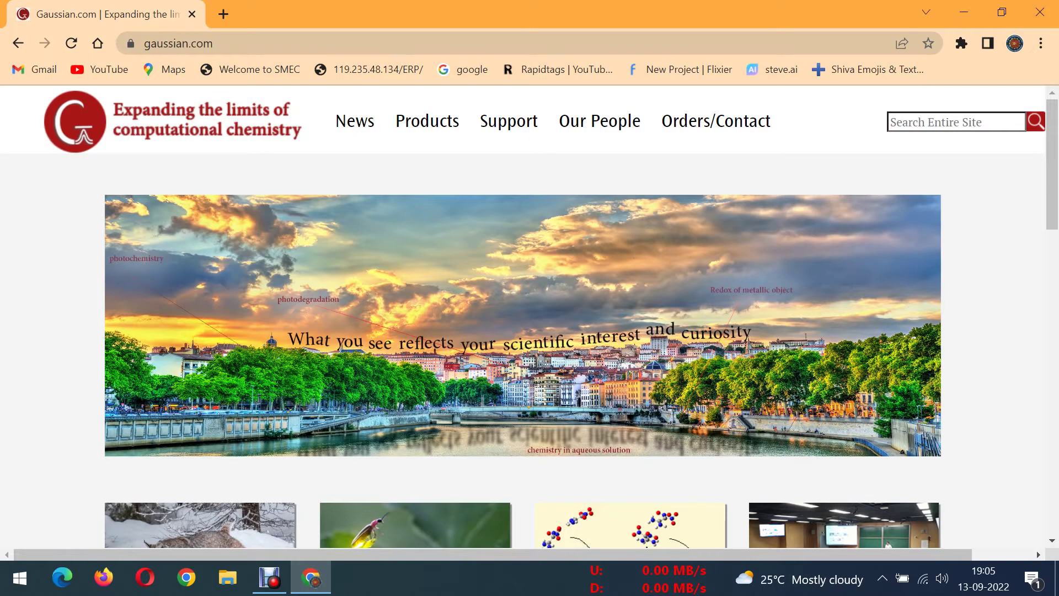
key(ctrl+l)
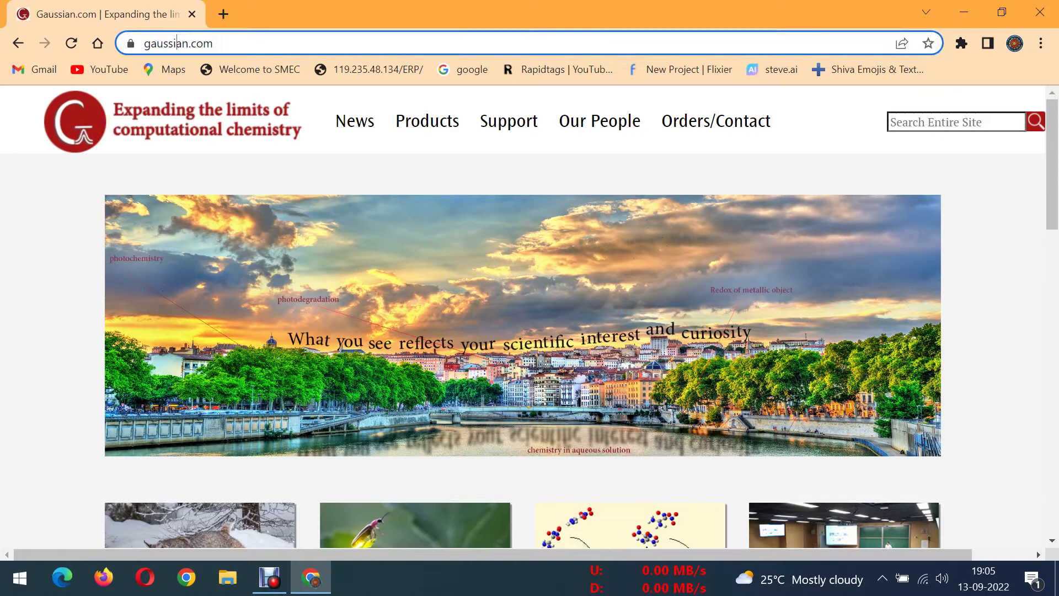
click(523, 174)
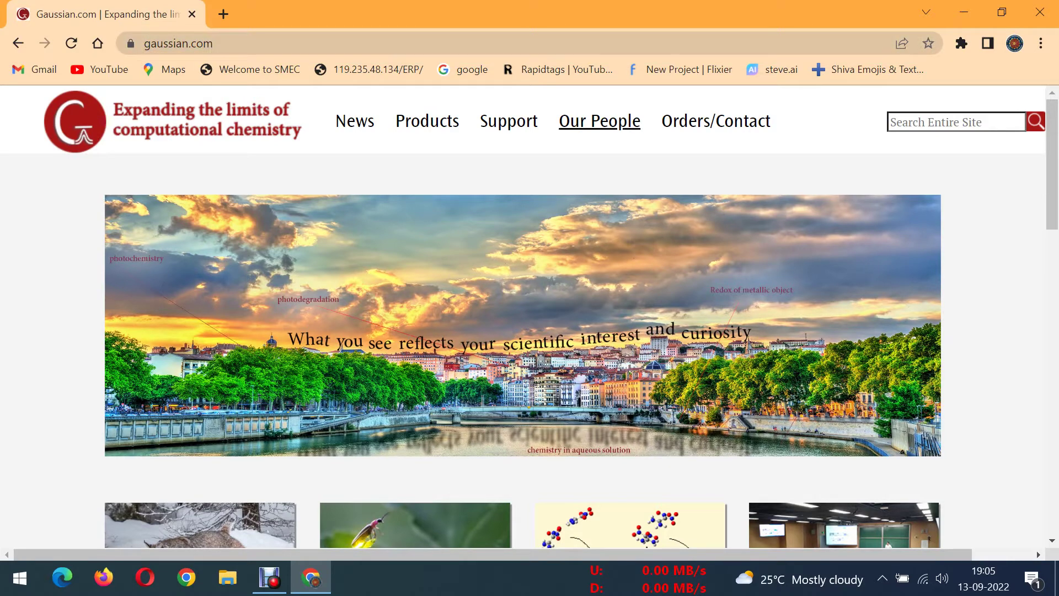
click(964, 12)
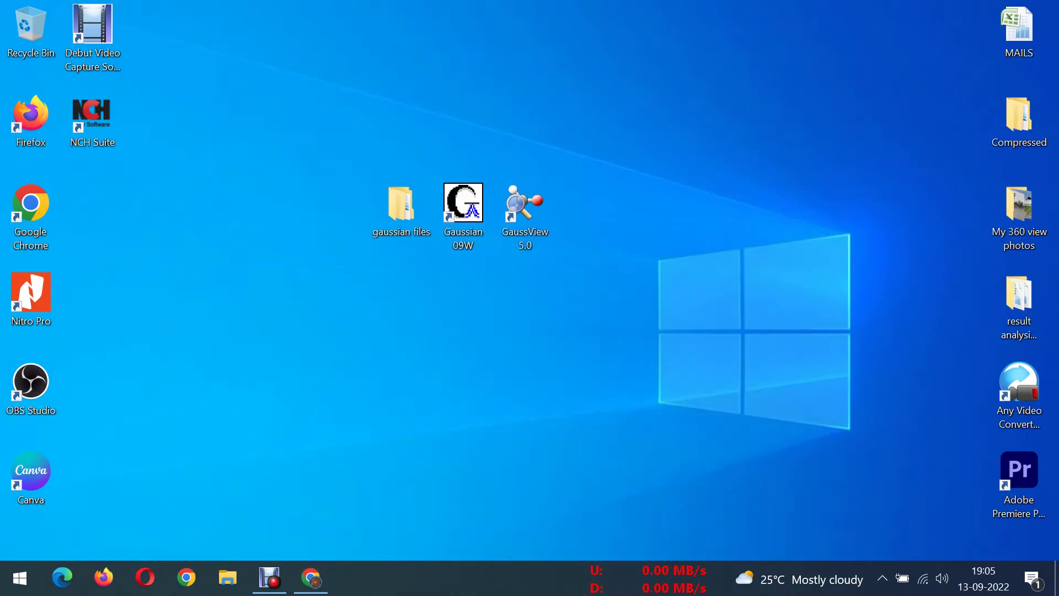
drag(558, 160, 540, 144)
click(430, 110)
drag(430, 109, 578, 291)
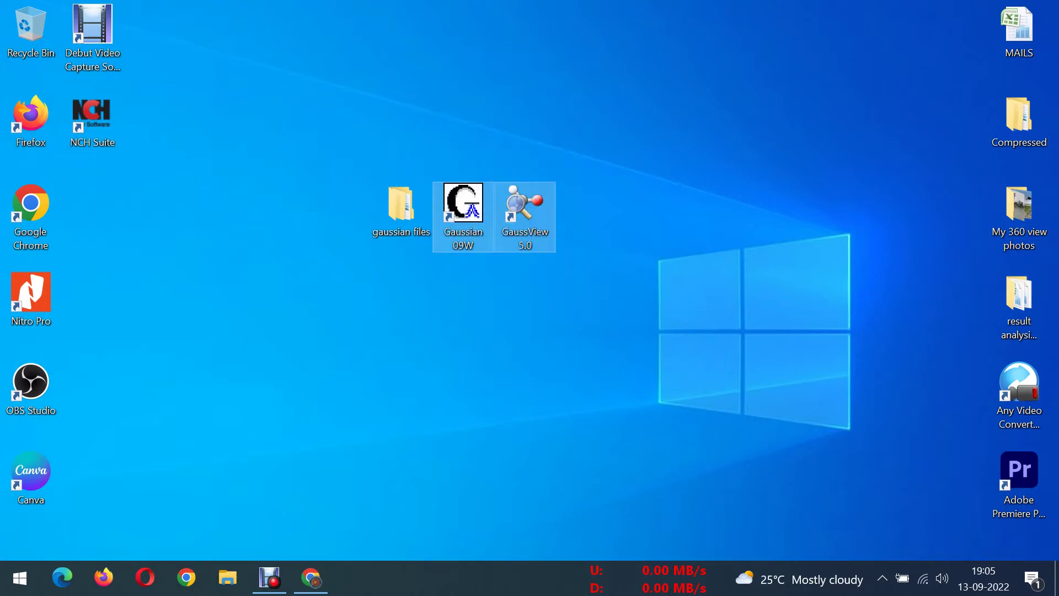
drag(448, 290, 575, 138)
Step: Launch GaussView 5.0 from the desktop
click(519, 306)
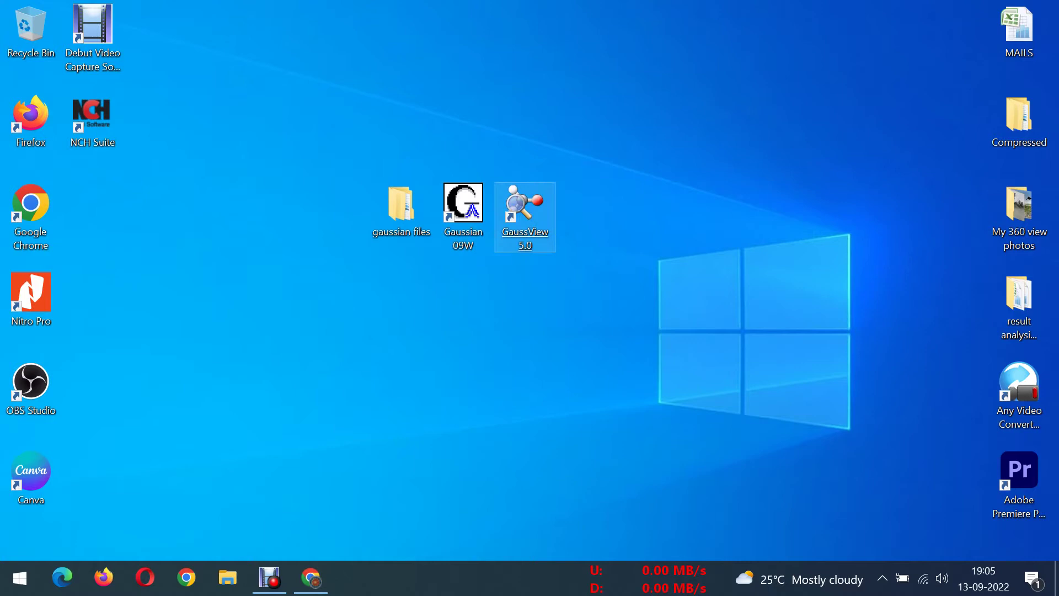
double_click(525, 218)
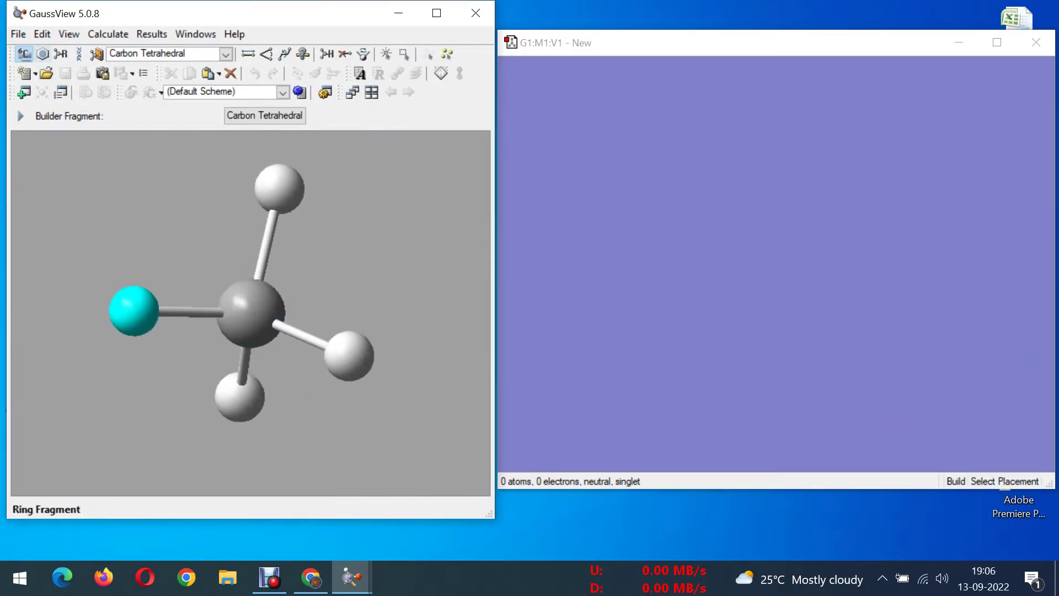
Step: Look through the element, ring and R-group fragment libraries available for building molecules
click(24, 54)
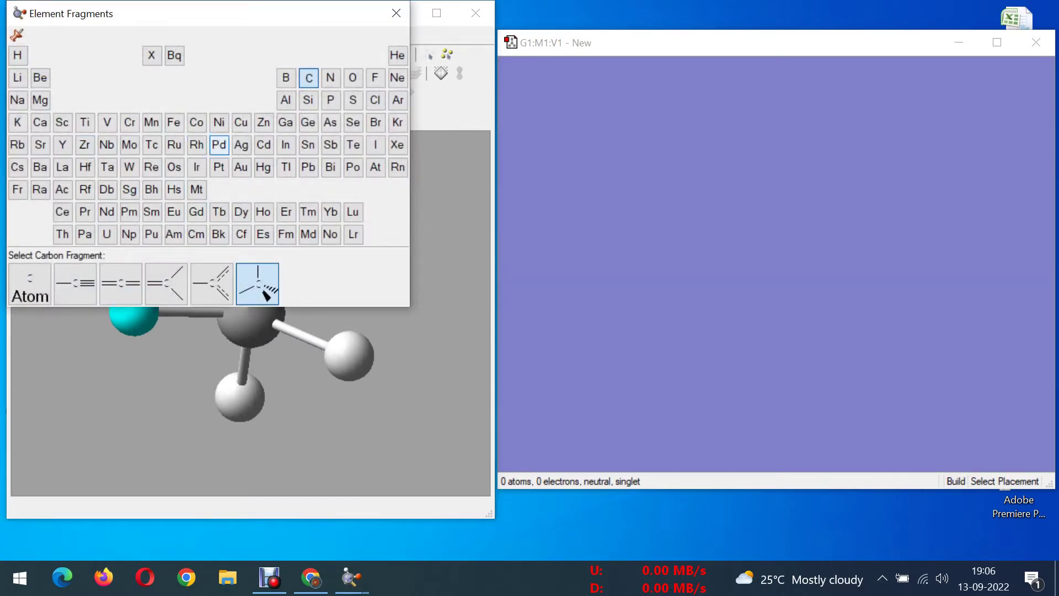
click(396, 13)
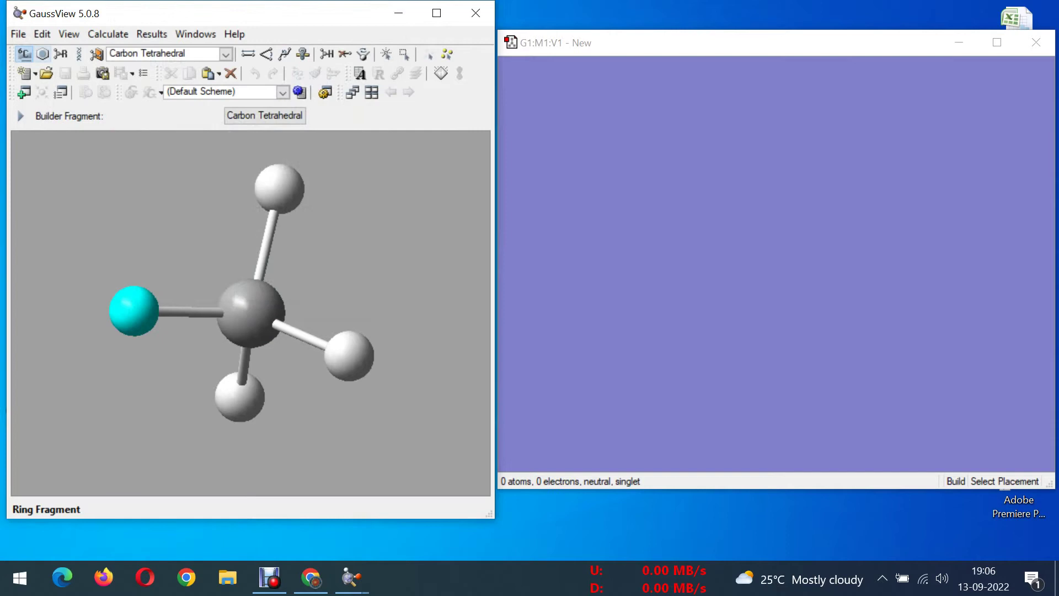
click(42, 54)
click(42, 54)
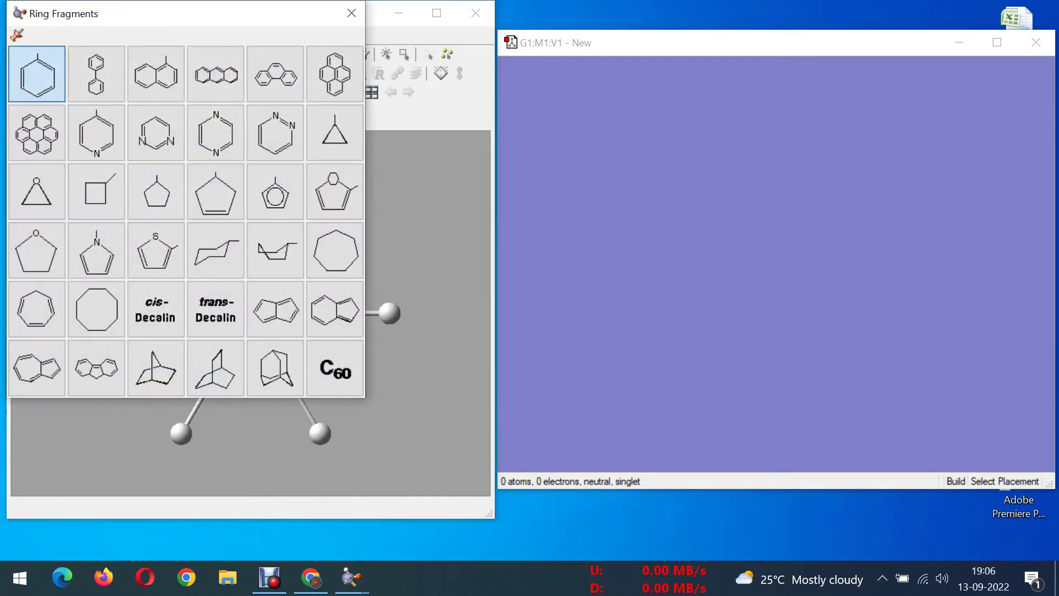
drag(156, 14, 274, 33)
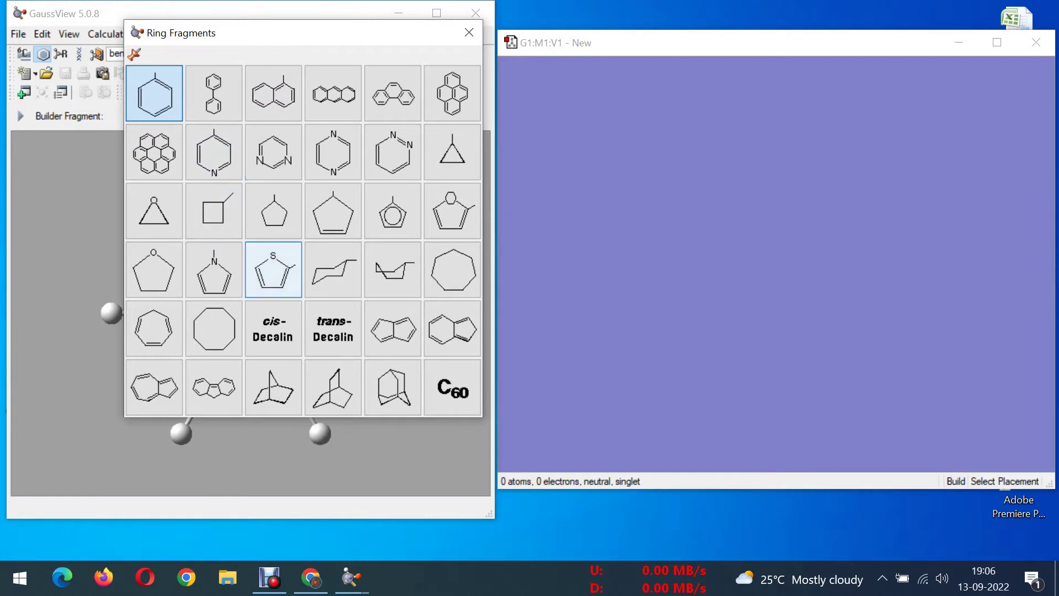
click(469, 33)
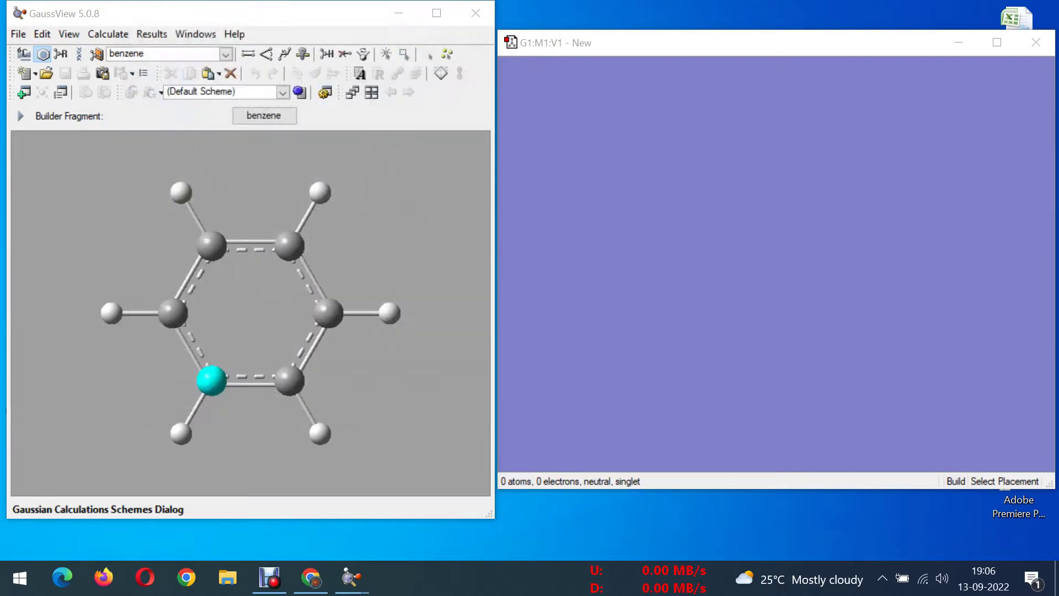
click(61, 53)
click(61, 53)
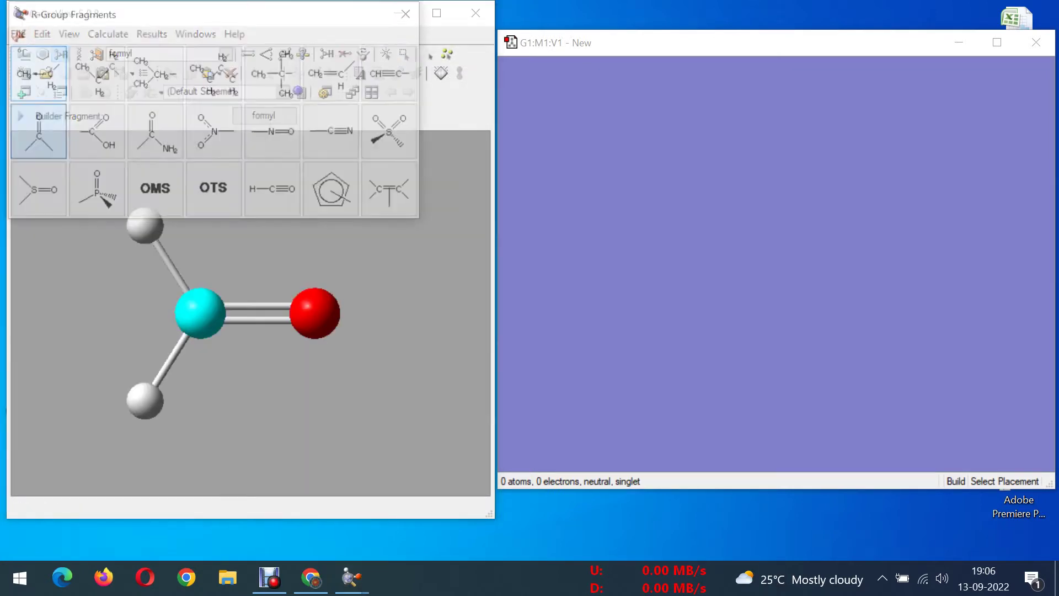
drag(229, 16, 329, 124)
click(511, 122)
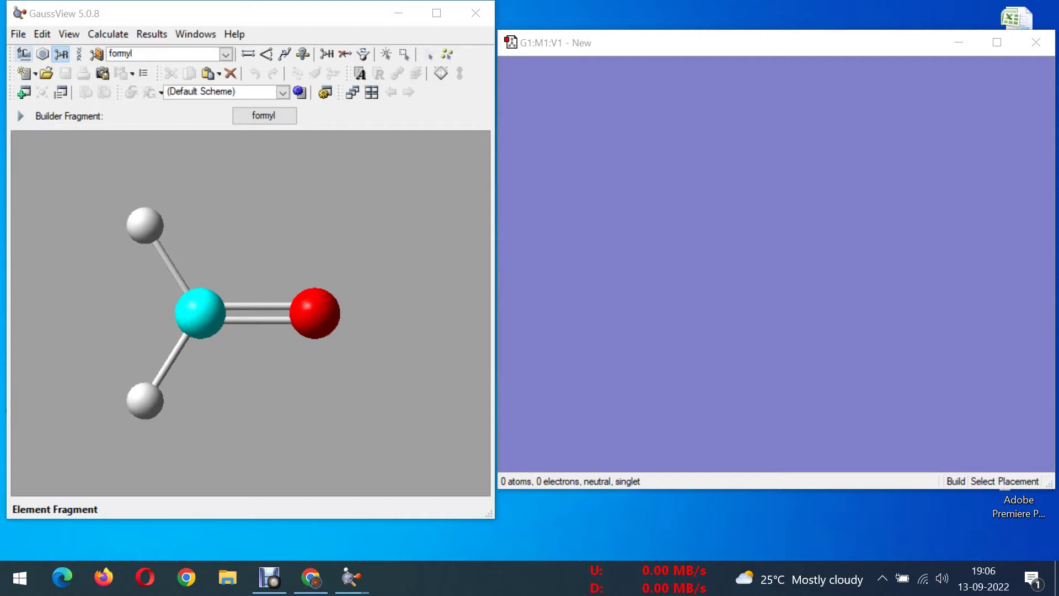
Step: Choose the tetrahedral carbon fragment and place it in the empty molecule window
click(24, 53)
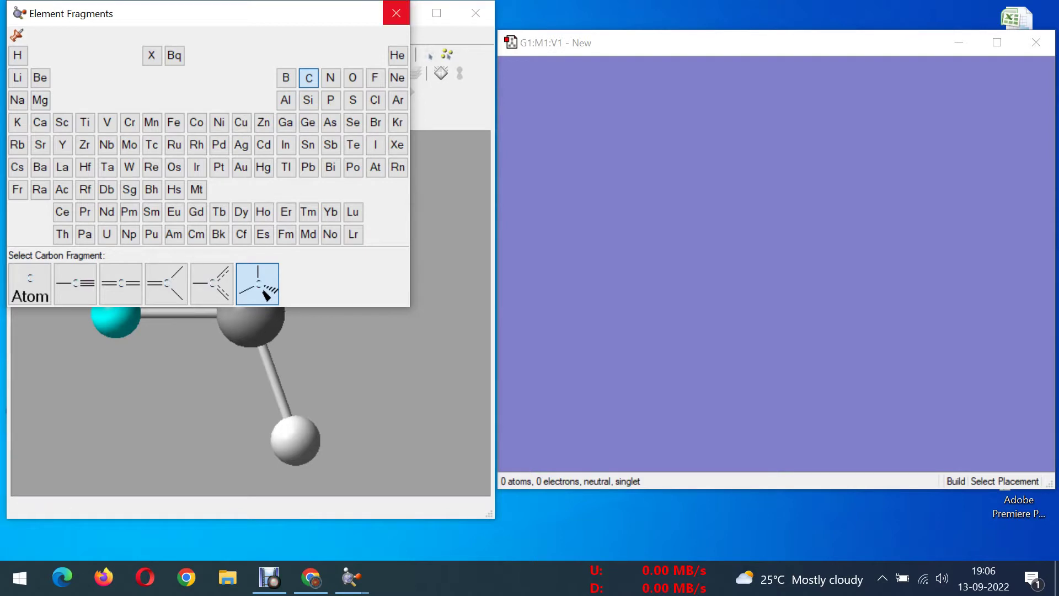
click(396, 13)
click(728, 254)
drag(728, 253, 805, 220)
Step: Attach a second tetrahedral carbon fragment to the first one's hydrogen and place a third, separate one below them
click(771, 250)
drag(711, 293, 791, 191)
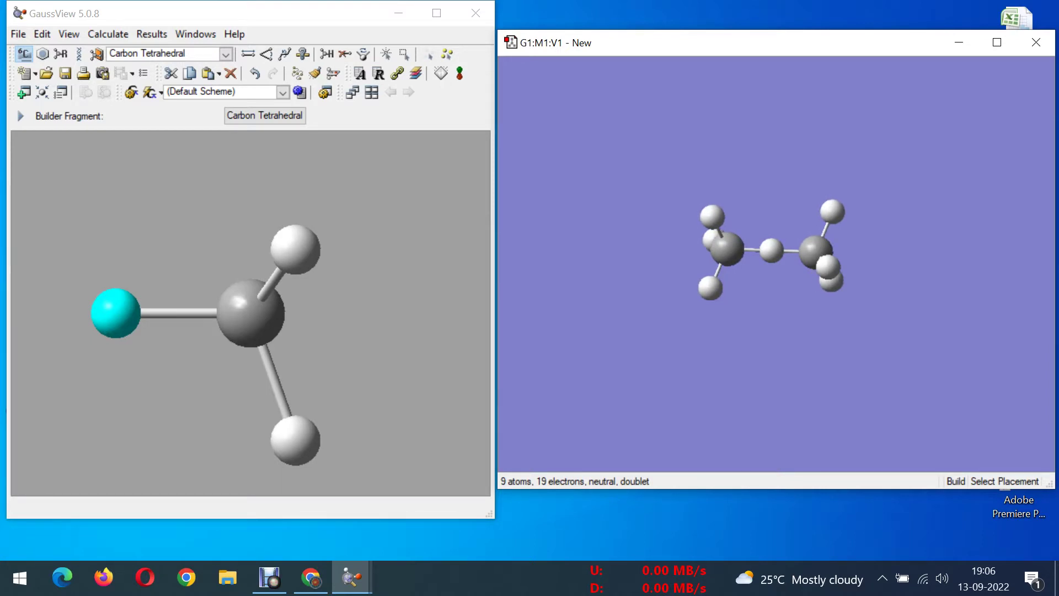
drag(791, 190, 790, 246)
click(687, 360)
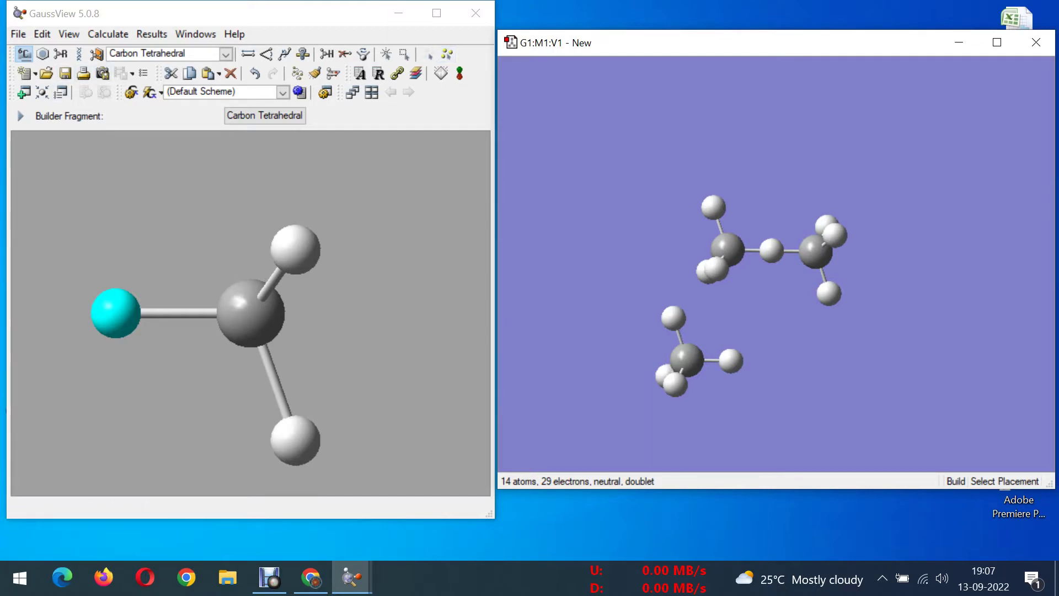
Step: Delete the separate carbon fragment, the second attached carbon and the bridging hydrogen, keeping only the first carbon with three hydrogens
click(345, 54)
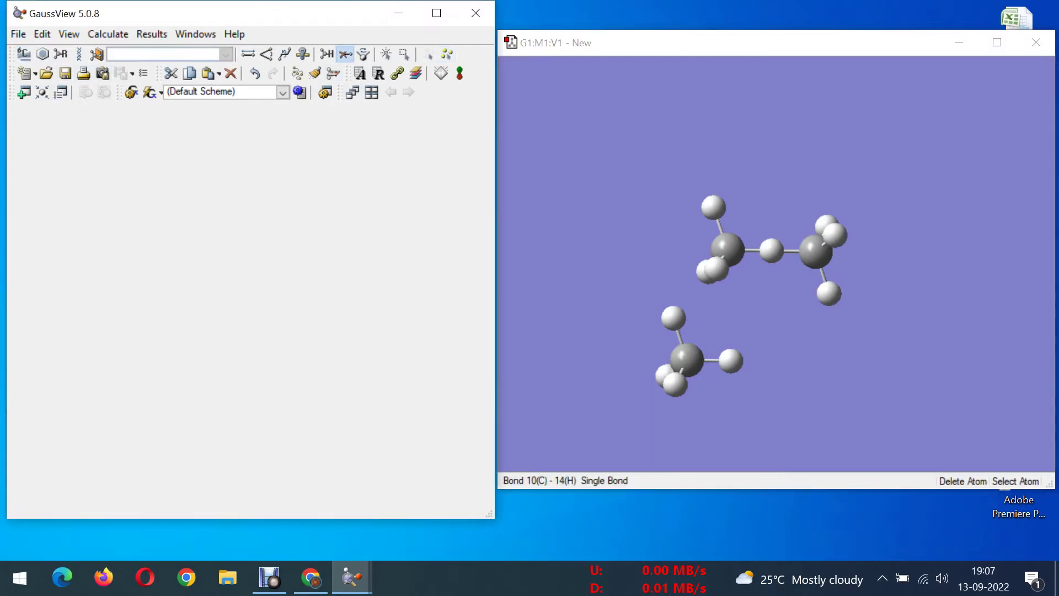
click(686, 359)
click(815, 251)
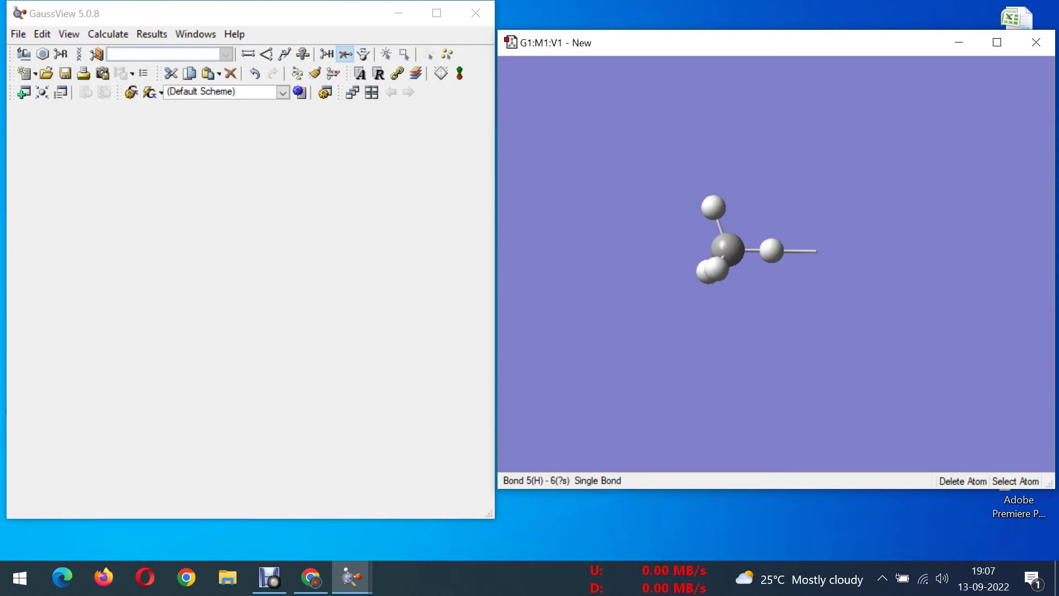
click(771, 250)
mouse_move(799, 270)
mouse_down()
mouse_move(746, 222)
mouse_move(744, 312)
mouse_move(796, 259)
mouse_up()
Step: Make the carbon the attachment atom of the tetrahedral carbon fragment and bond it to the existing carbon to form ethane
click(24, 53)
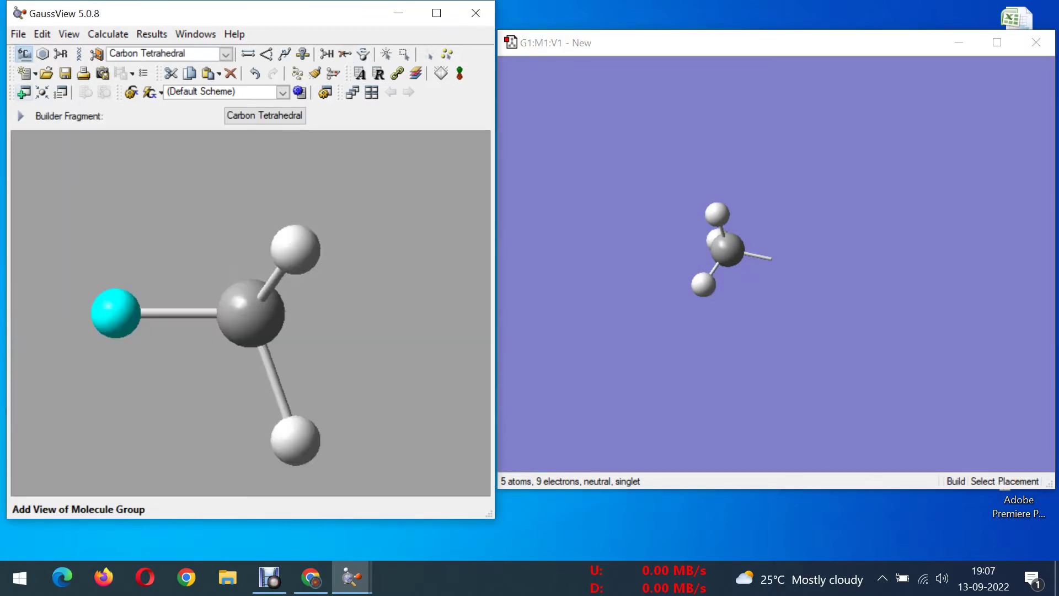
drag(221, 331, 247, 346)
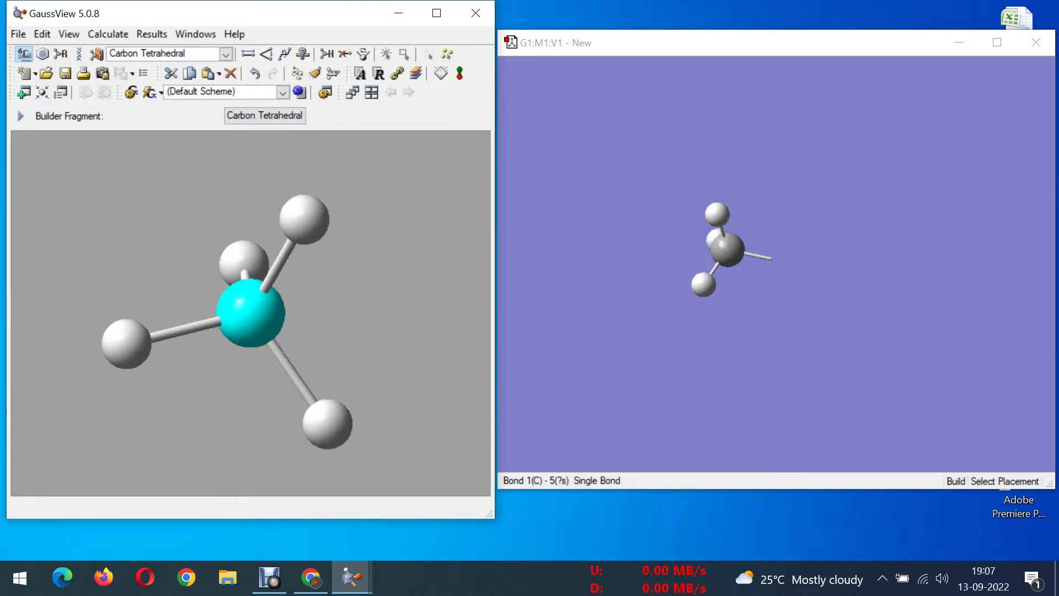
click(773, 259)
drag(800, 353, 830, 311)
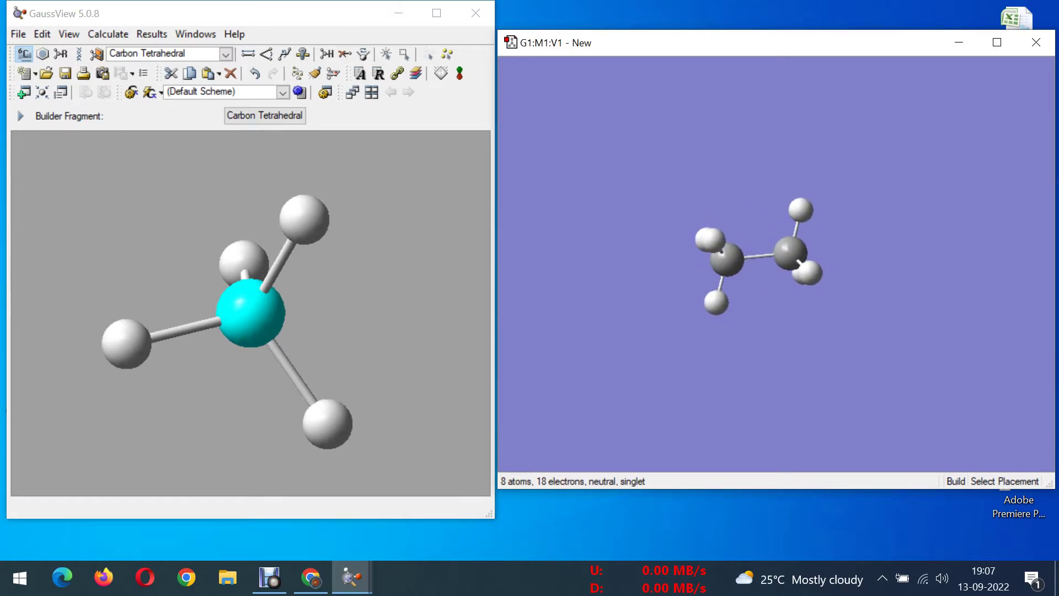
drag(830, 312, 829, 290)
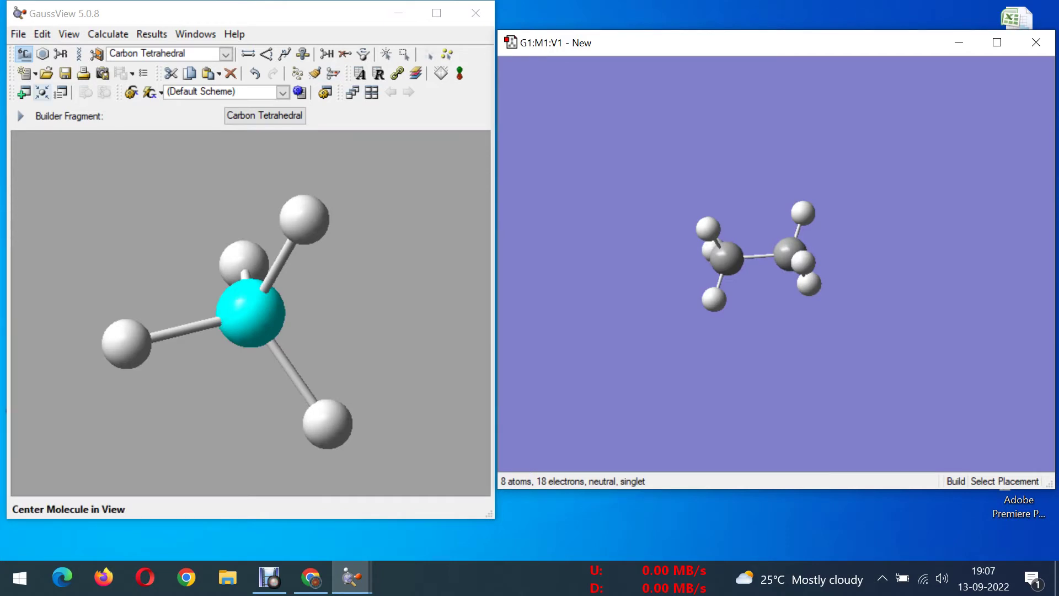
Step: Center the ethane molecule in its window and clean up its geometry
click(42, 92)
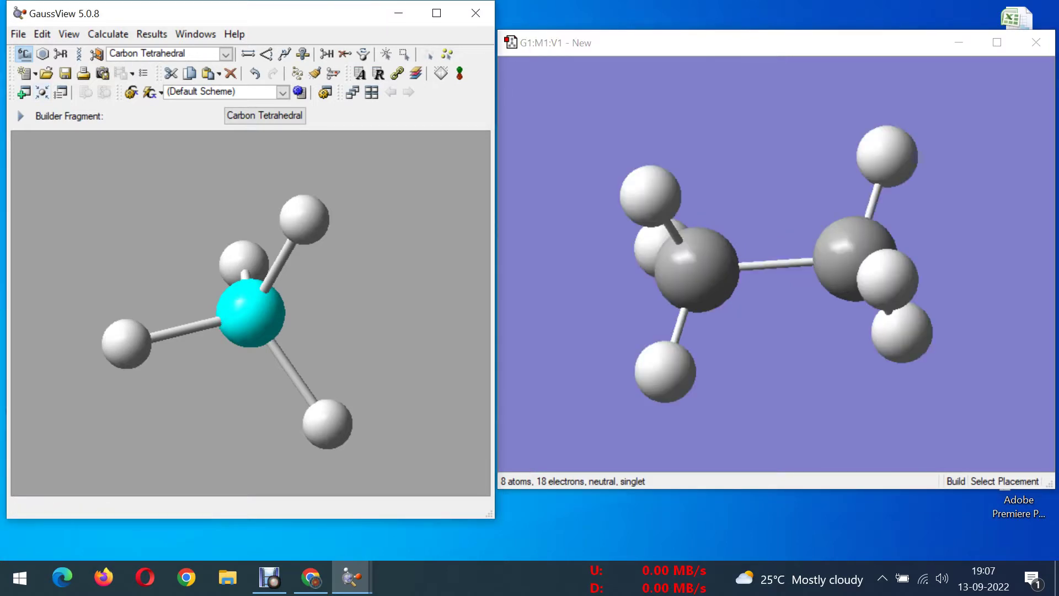
mouse_move(778, 237)
mouse_down()
mouse_move(764, 270)
mouse_move(711, 282)
mouse_move(772, 265)
mouse_move(797, 231)
mouse_up()
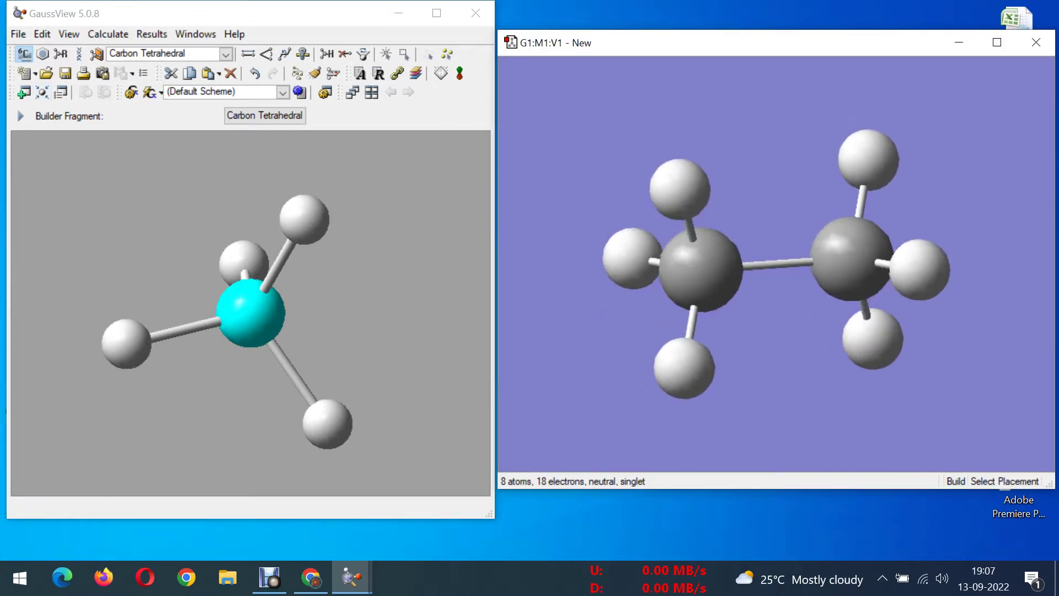
click(315, 73)
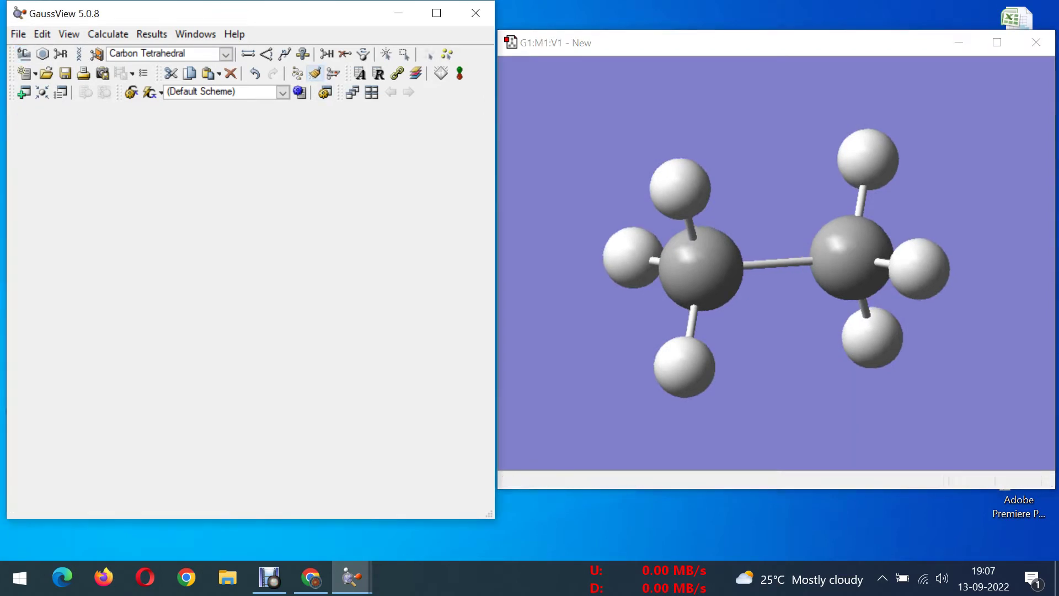
Step: Open the Gaussian calculation setup for the ethane molecule
mouse_move(777, 237)
mouse_down()
mouse_move(772, 314)
mouse_move(789, 270)
mouse_move(775, 243)
mouse_move(778, 282)
mouse_move(780, 243)
mouse_move(808, 215)
mouse_move(779, 275)
mouse_move(772, 221)
mouse_move(778, 255)
mouse_up()
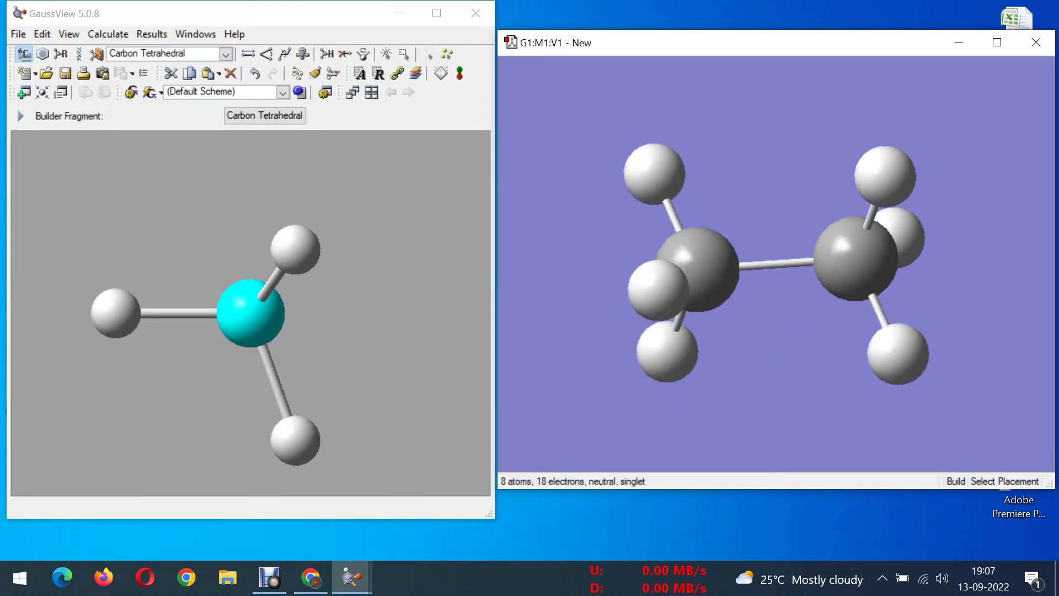
key(alt+c)
click(108, 35)
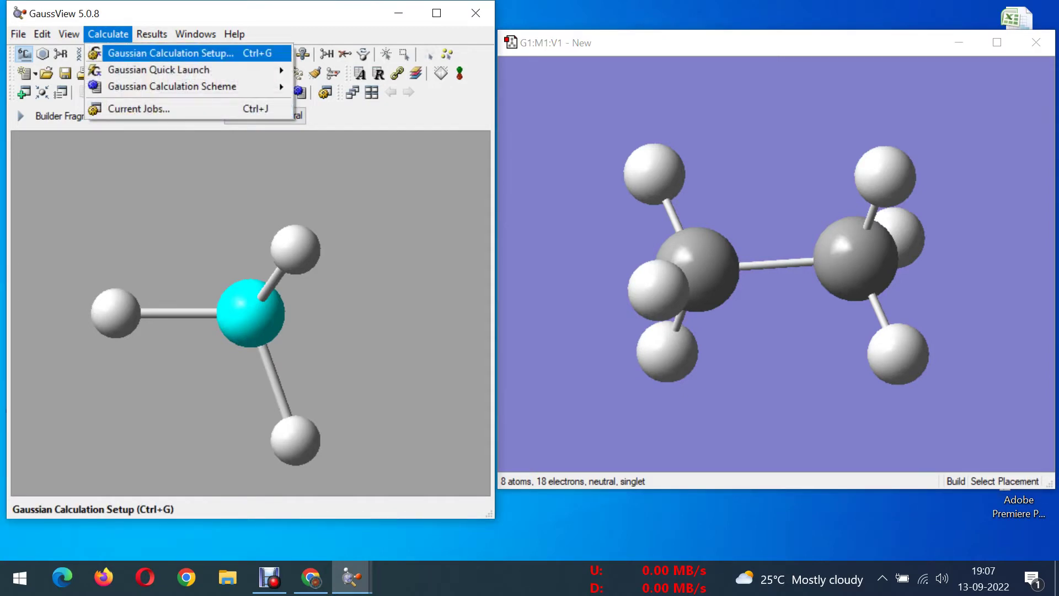
key(Escape)
key(Escape)
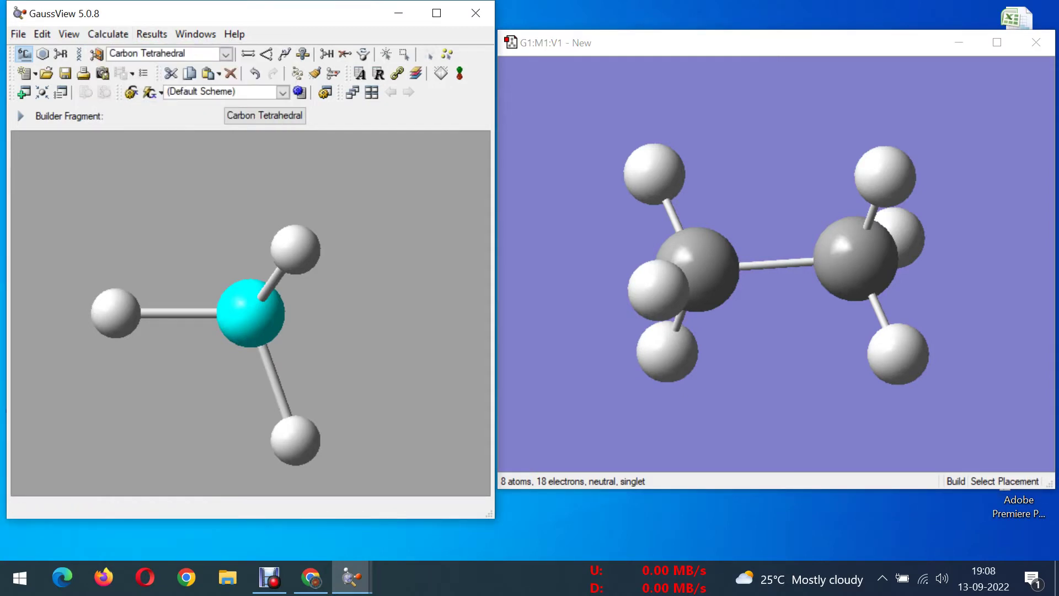
key(ctrl+g)
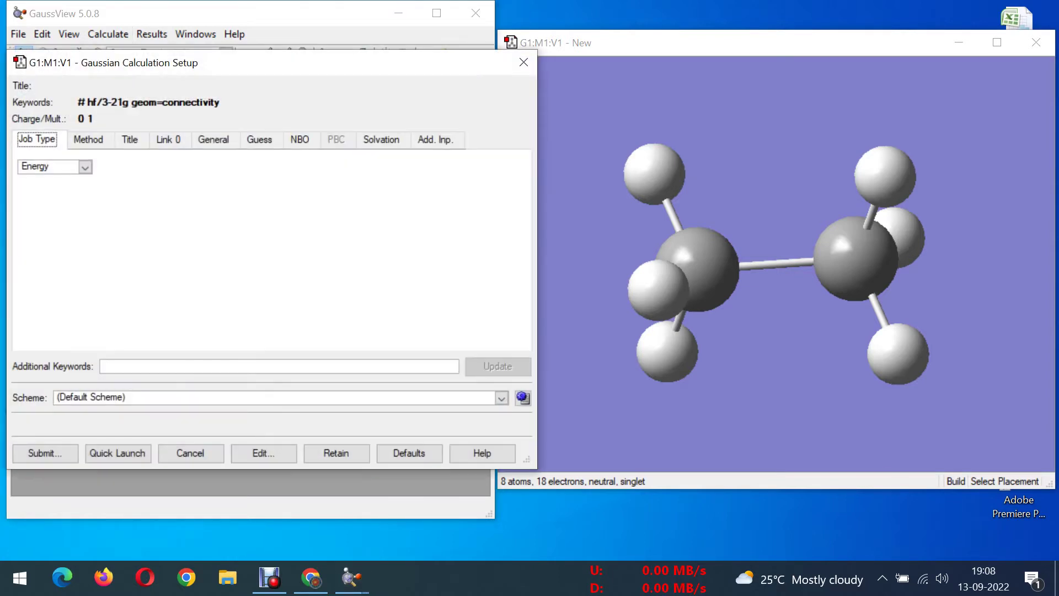
drag(189, 70, 296, 64)
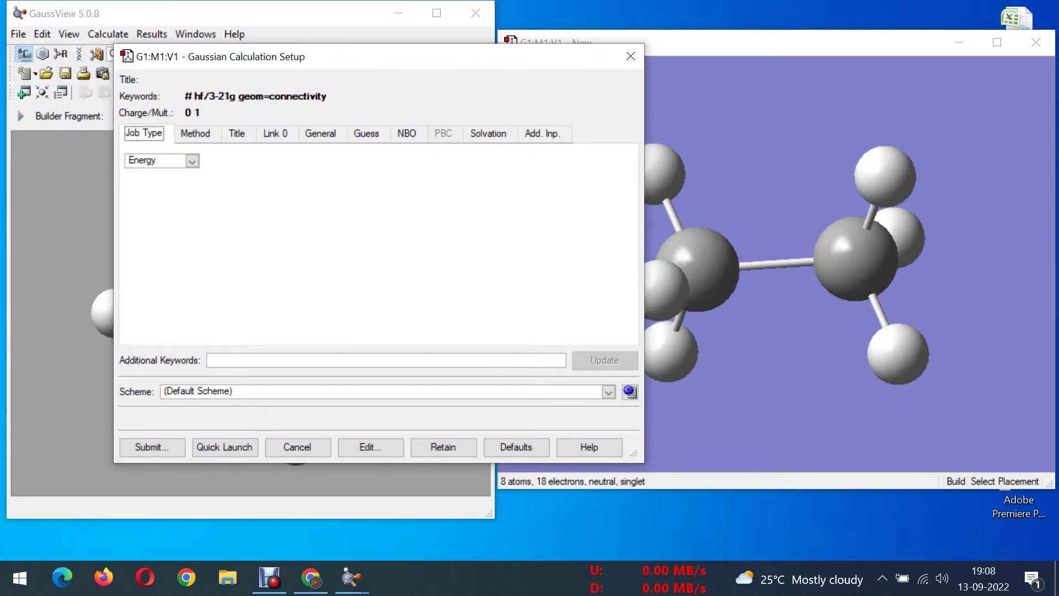
Step: Set the calculation's job type to Optimization
click(192, 161)
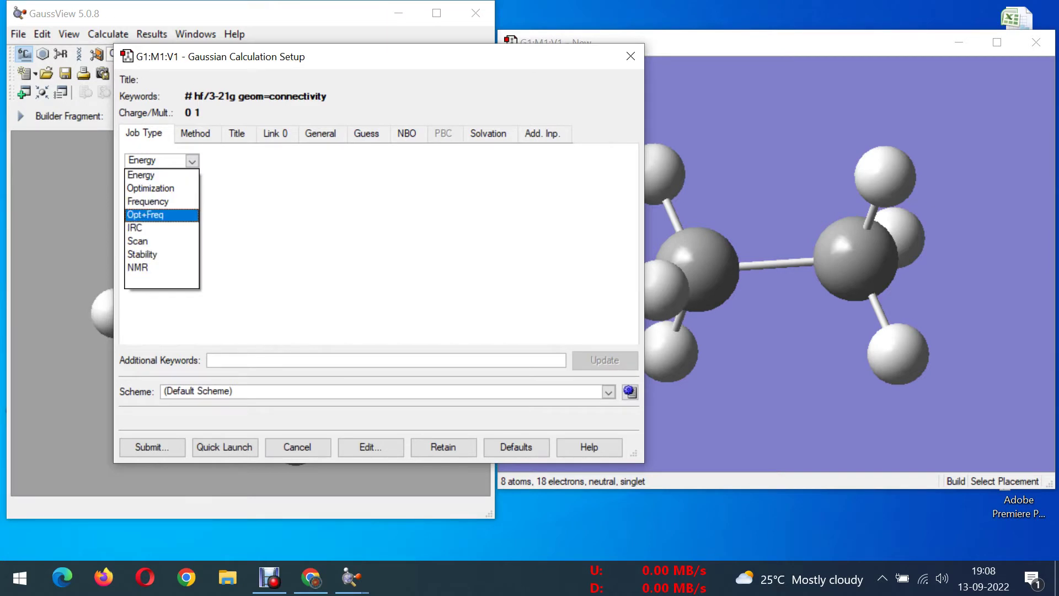
key(Up)
key(Up)
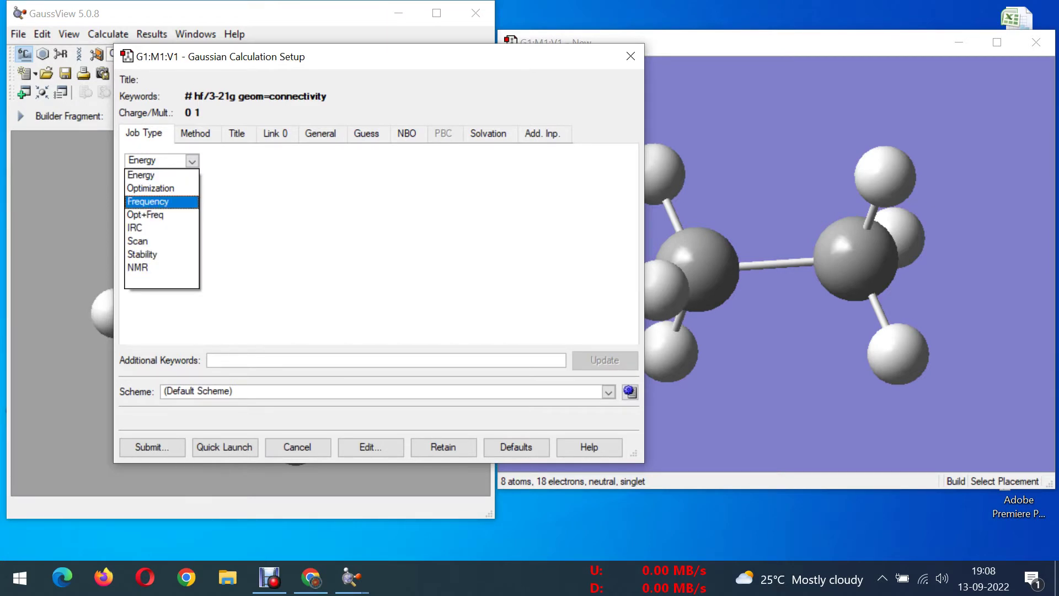
key(Up)
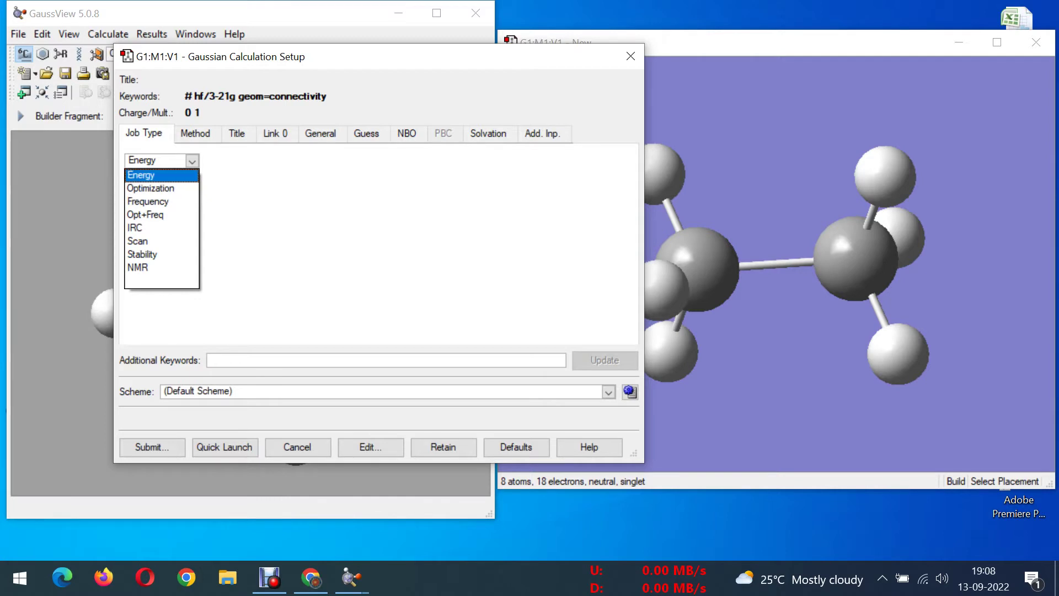
key(Down)
key(Down)
key(Down)
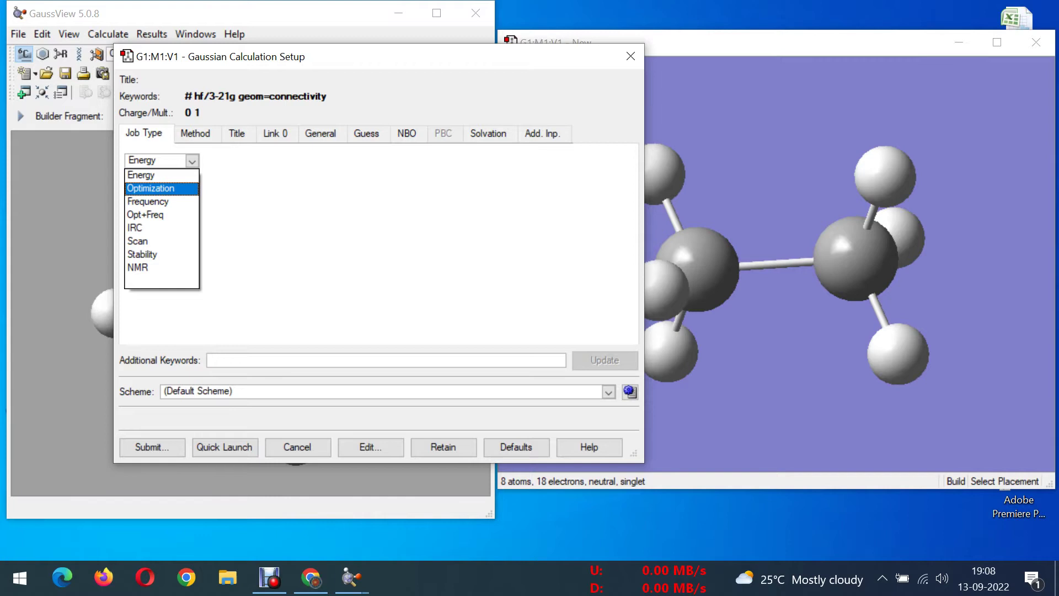
key(Down)
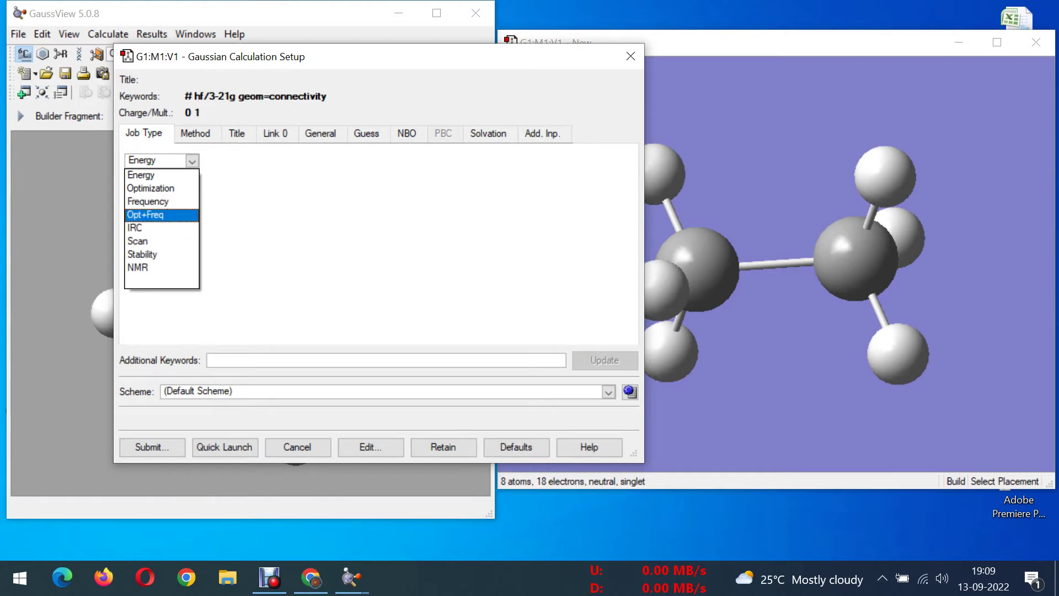
click(151, 189)
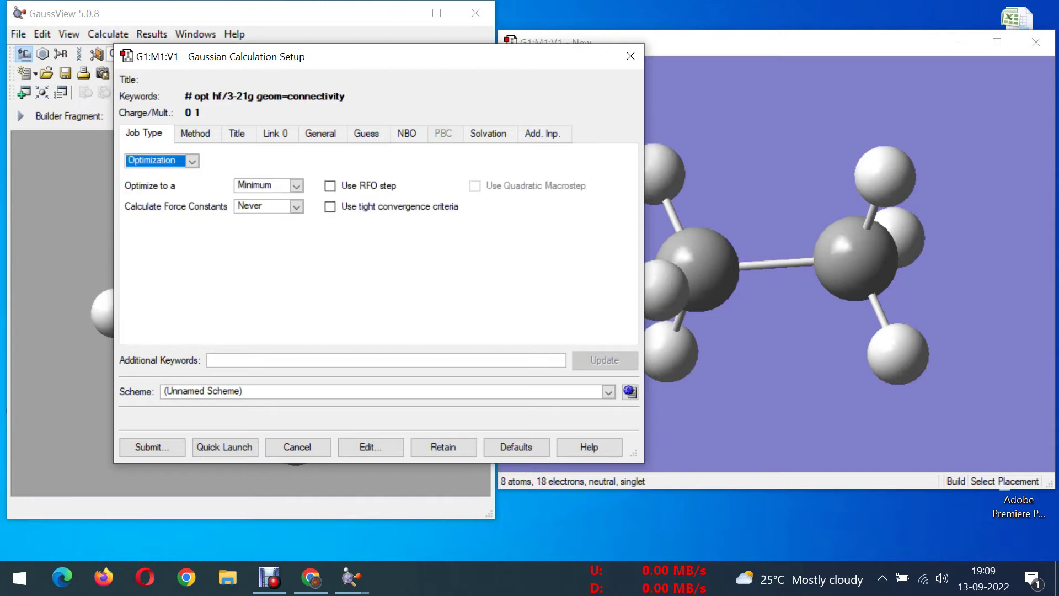
Step: Choose Ground State as the state for the calculation method
click(212, 132)
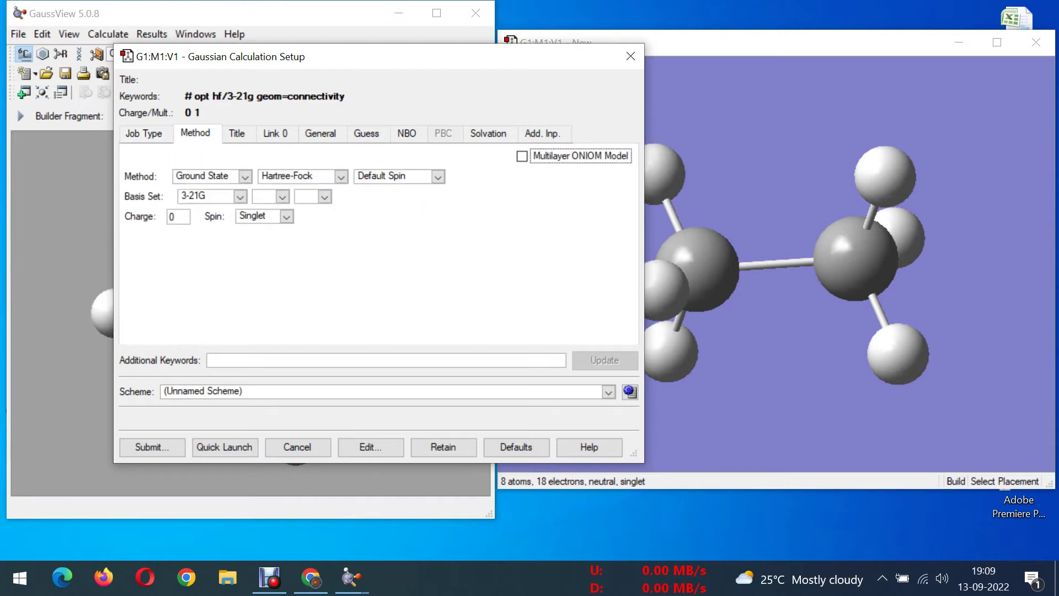
drag(295, 59, 320, 50)
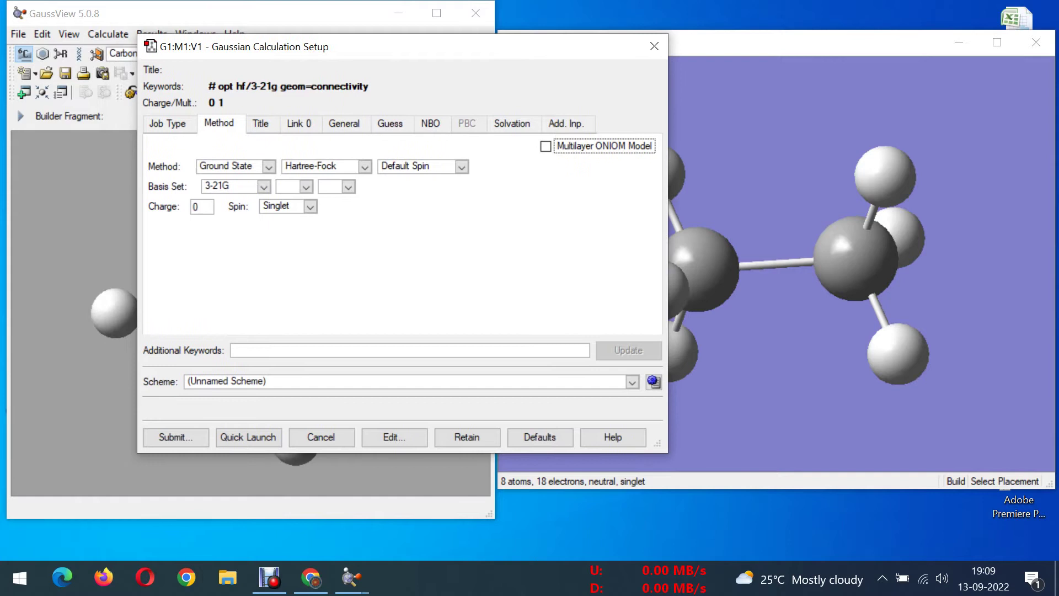
click(269, 167)
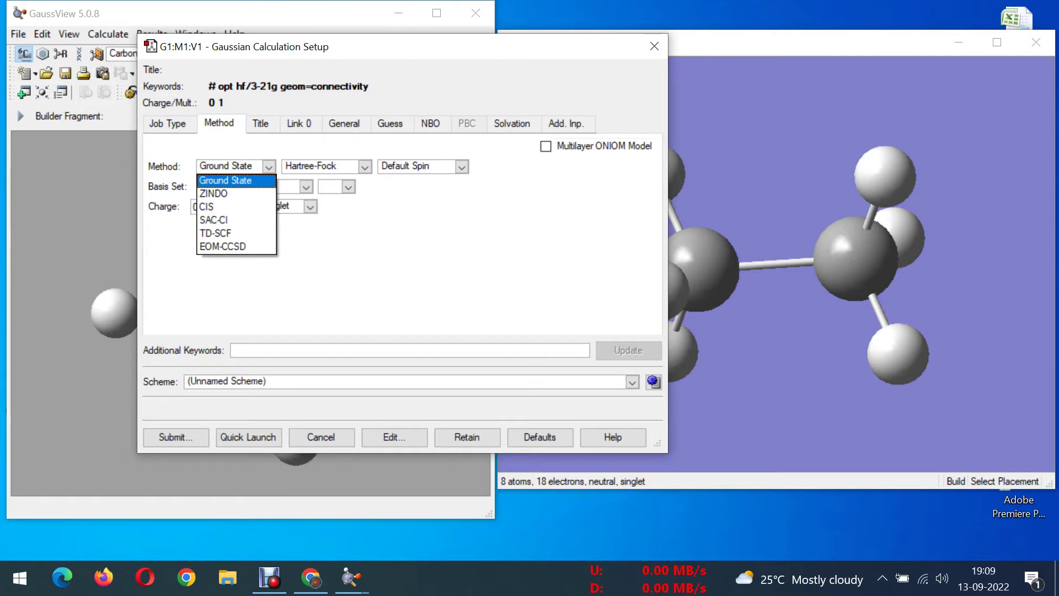
click(269, 166)
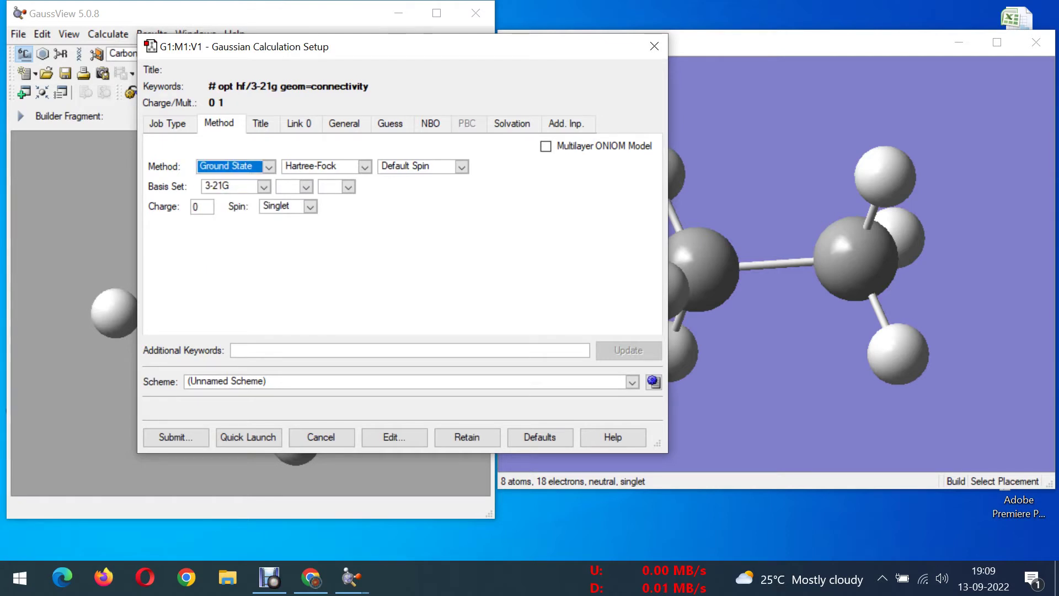
click(268, 167)
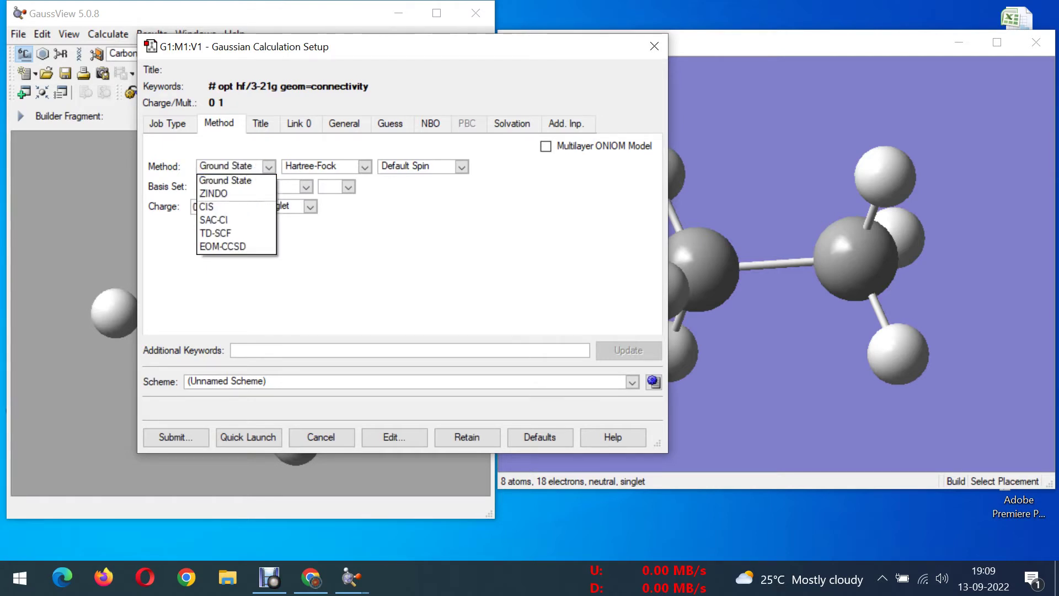
click(237, 180)
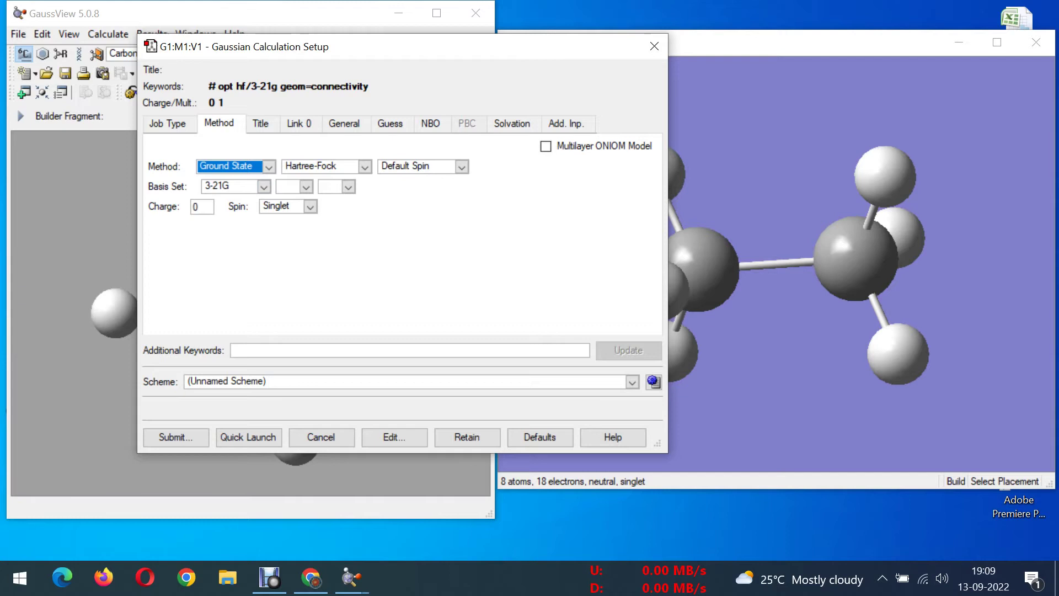
Step: Set the ground-state calculation method to DFT with the B3LYP functional
click(365, 167)
key(Up)
key(Down)
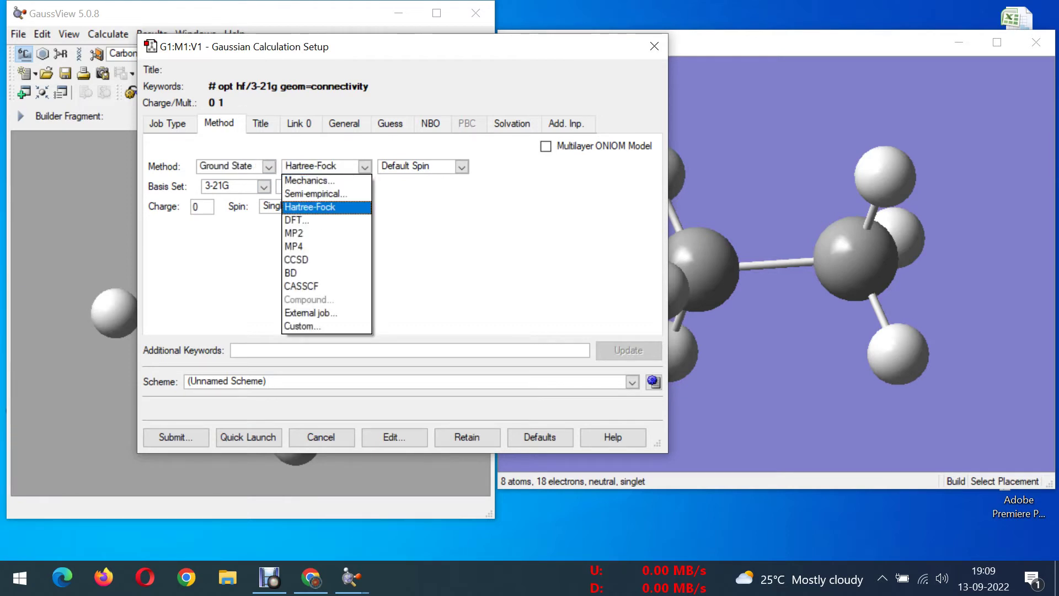
key(Down)
key(Up)
key(Down)
key(Up)
key(Down)
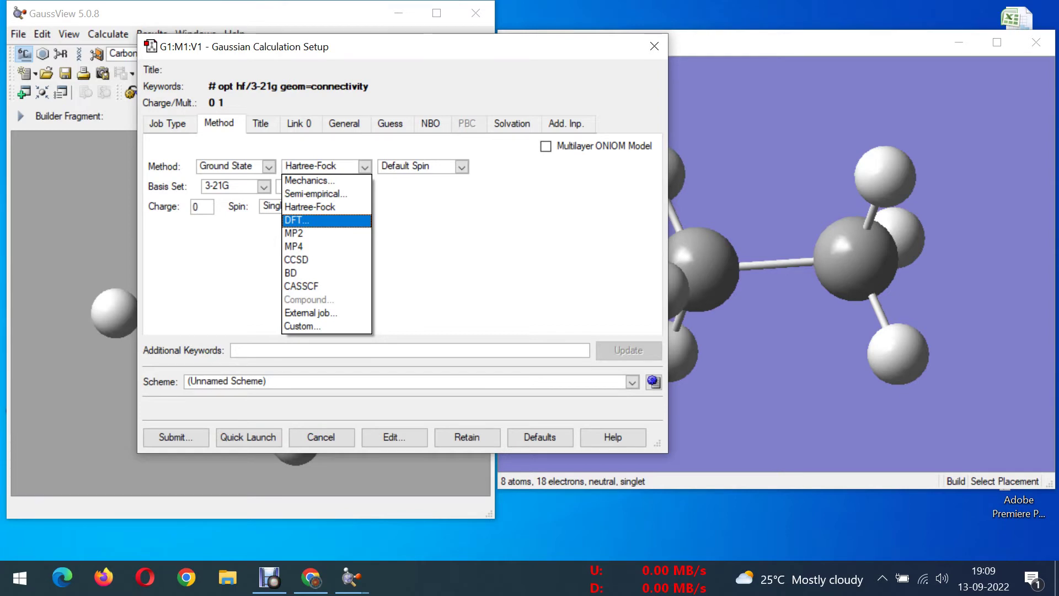
key(Return)
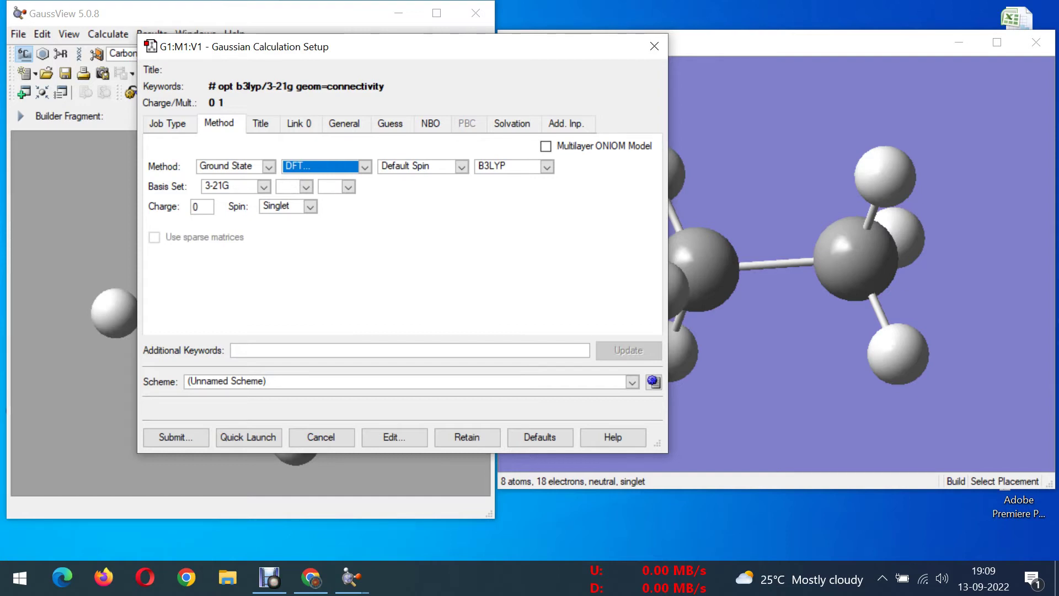
click(546, 167)
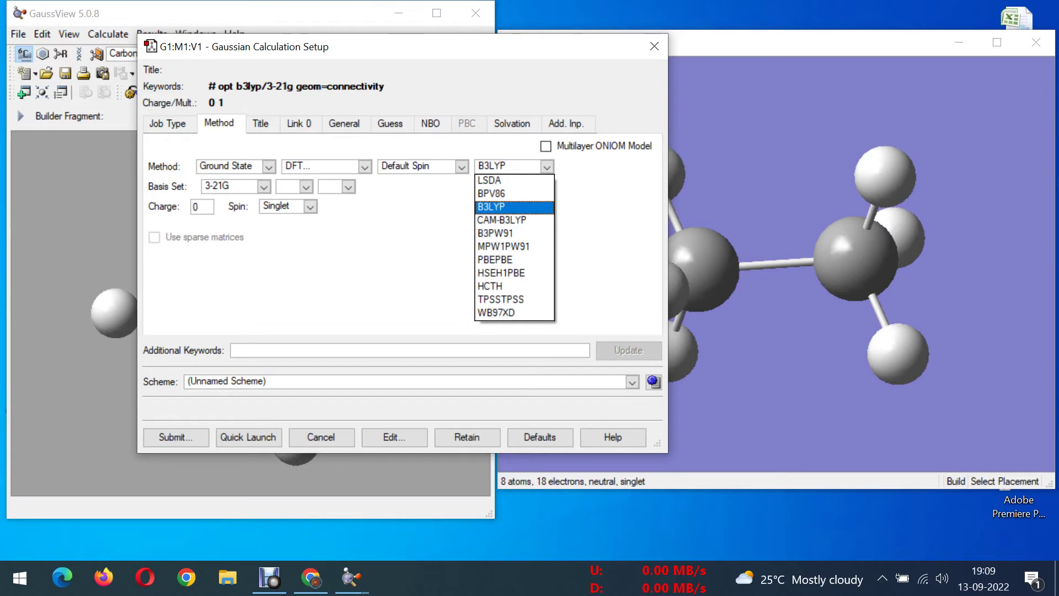
Step: Choose 3-21G as the basis set for the DFT calculation
click(264, 187)
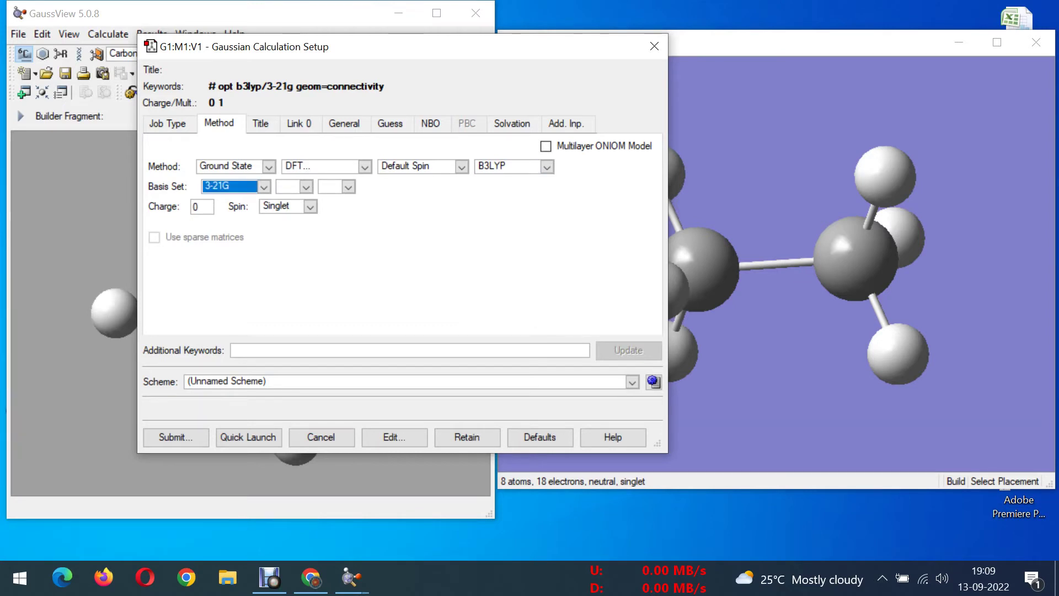
click(264, 187)
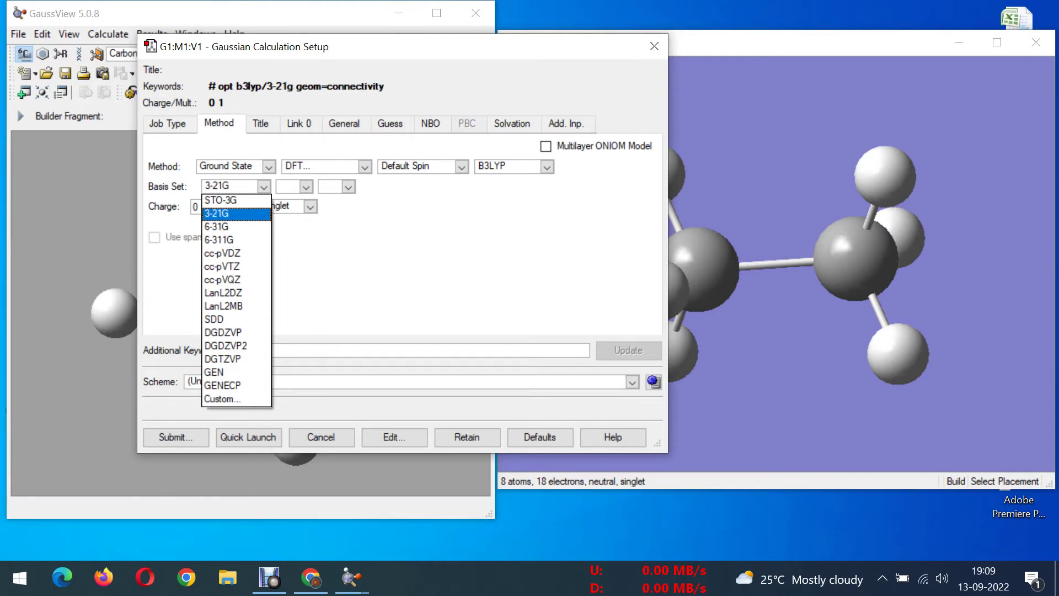
click(236, 214)
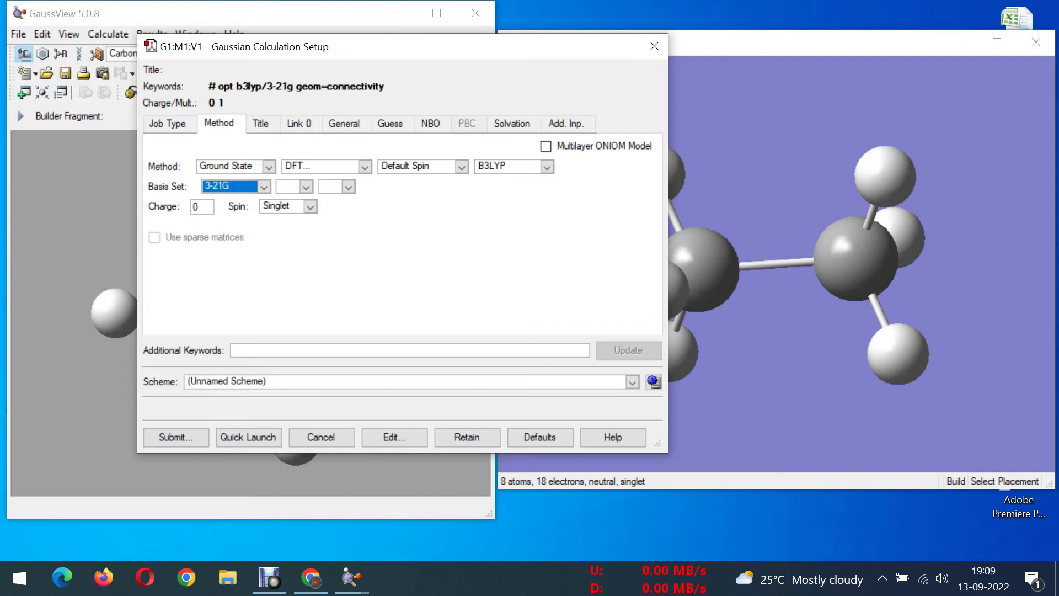
Step: Enter "ethane" as the job title
click(260, 123)
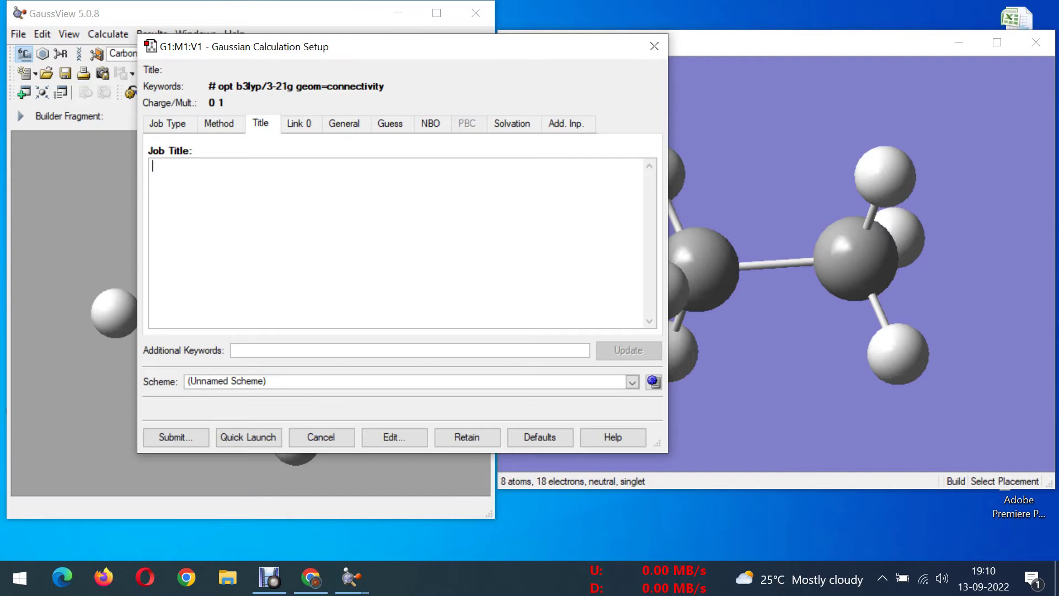
text(etha)
text(ne)
key(BackSpace)
text(e)
Step: Enable the computation of polarizabilities and the mixing of HOMO and LUMO orbitals for the initial guess
click(299, 123)
click(344, 123)
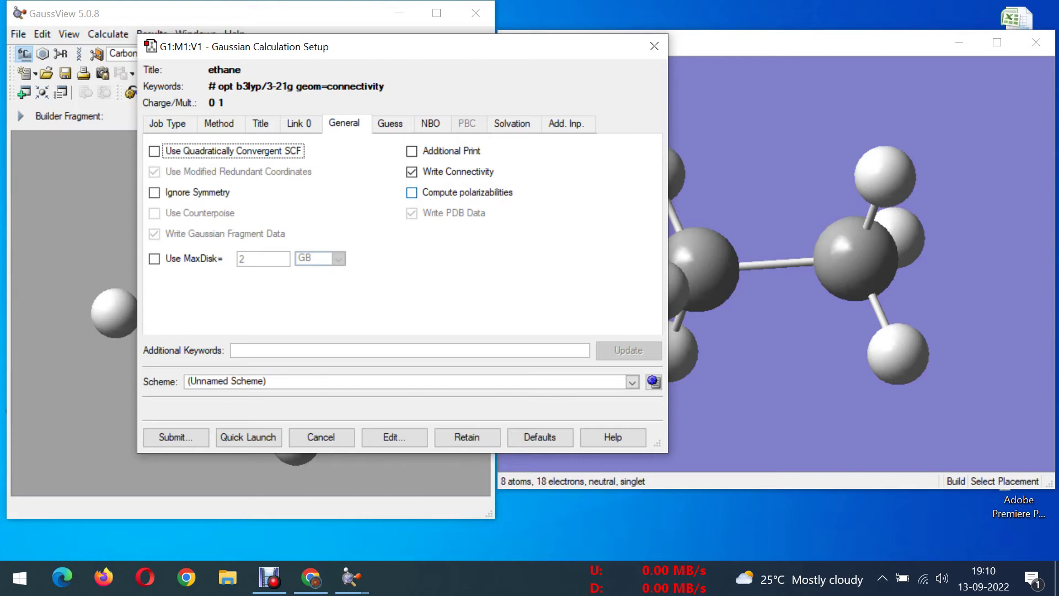
click(411, 192)
click(392, 124)
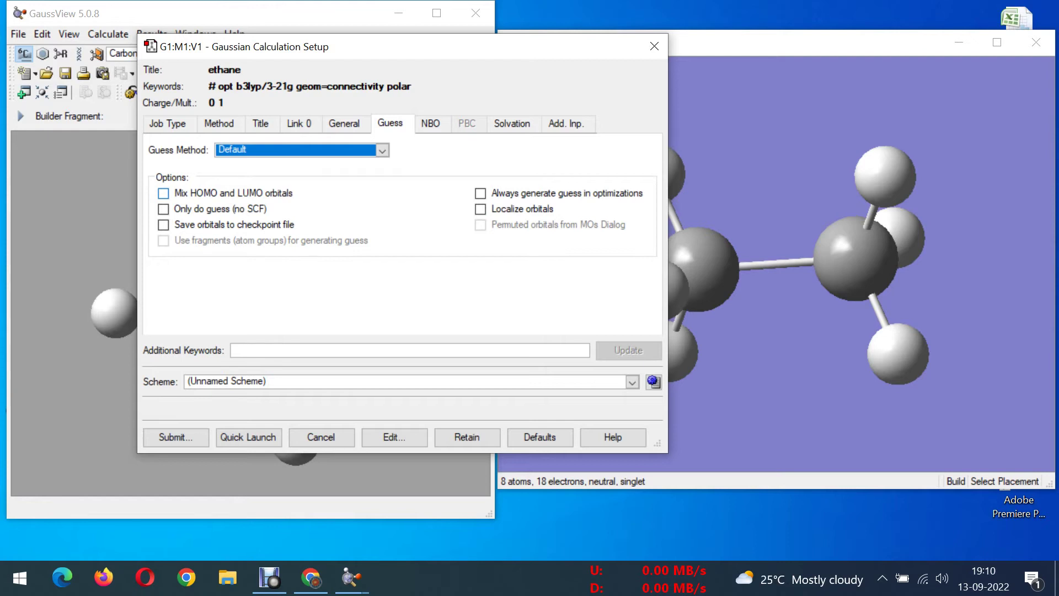
click(163, 193)
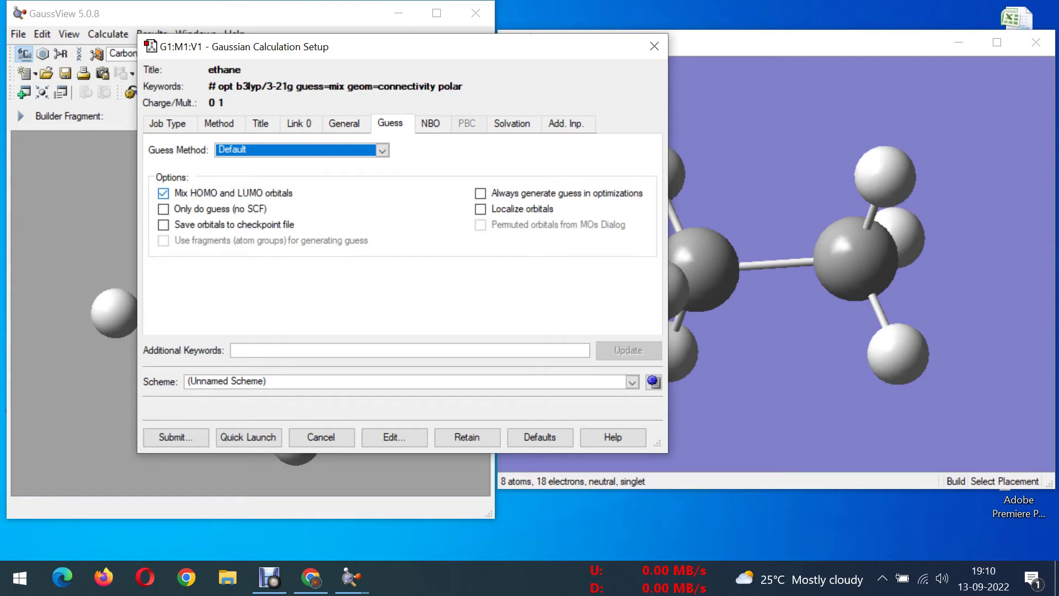
drag(384, 46, 456, 37)
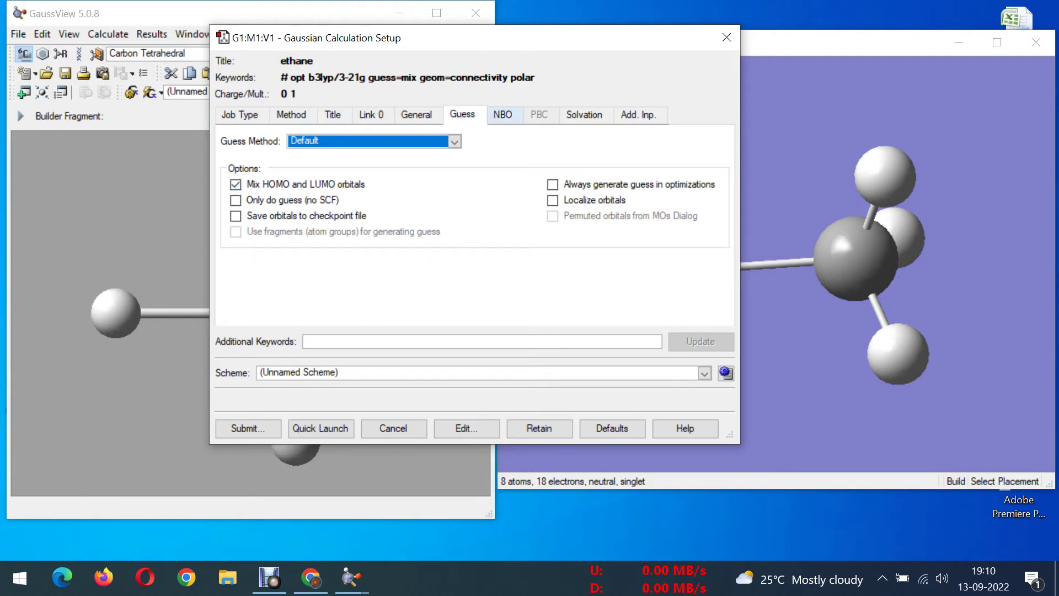
Step: Select None as the NBO analysis type
click(516, 114)
click(460, 143)
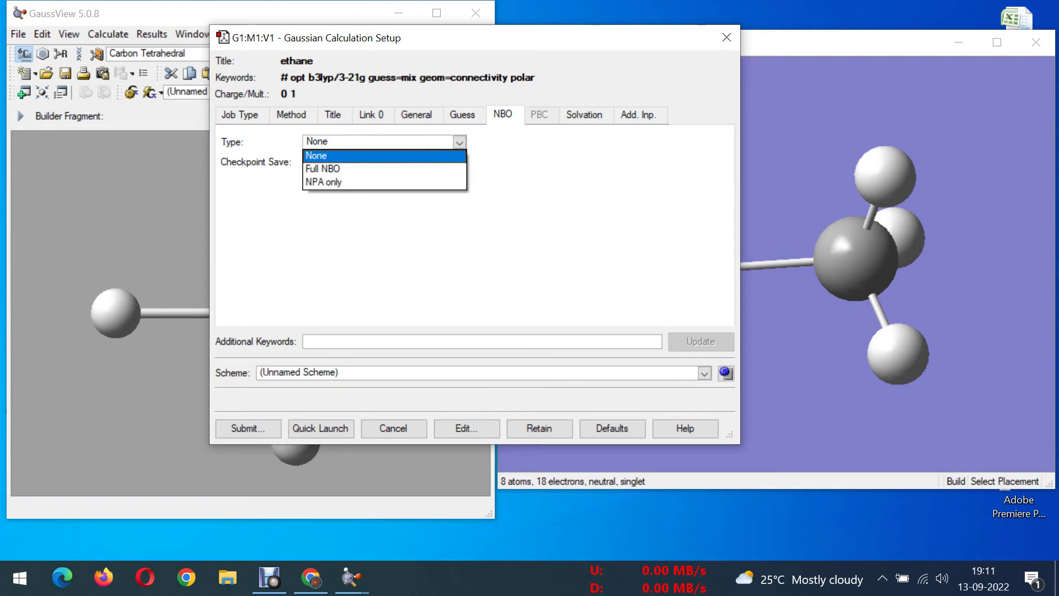
key(Return)
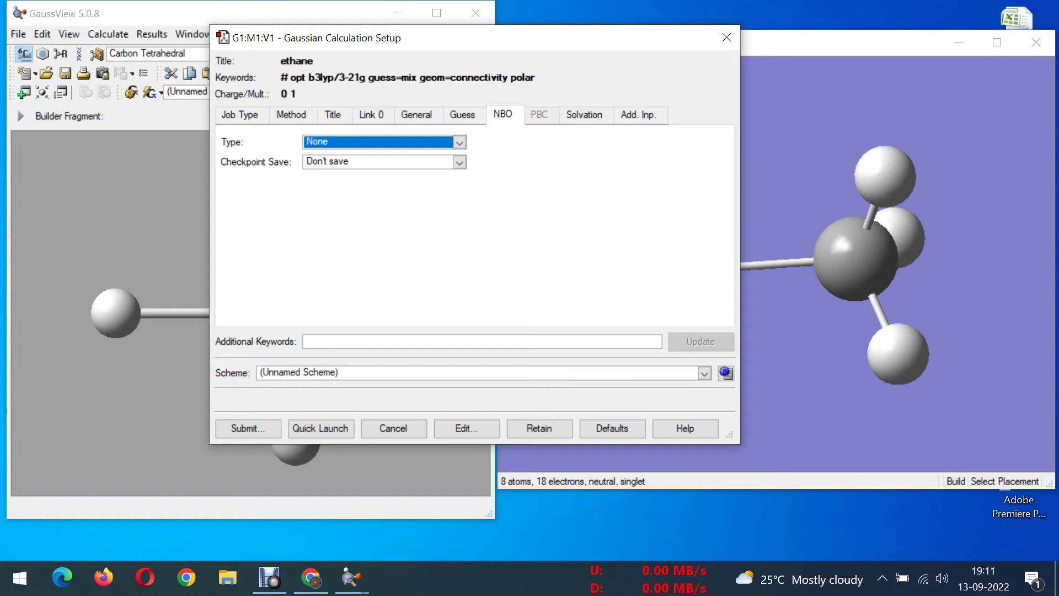
Step: Set the solvation model to Default
click(584, 115)
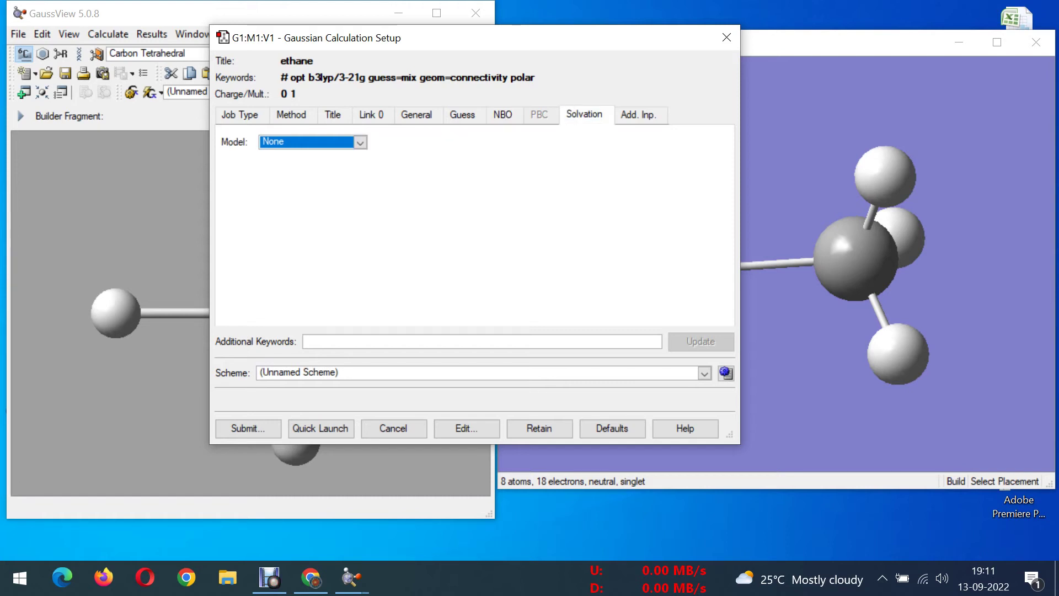
key(alt+Down)
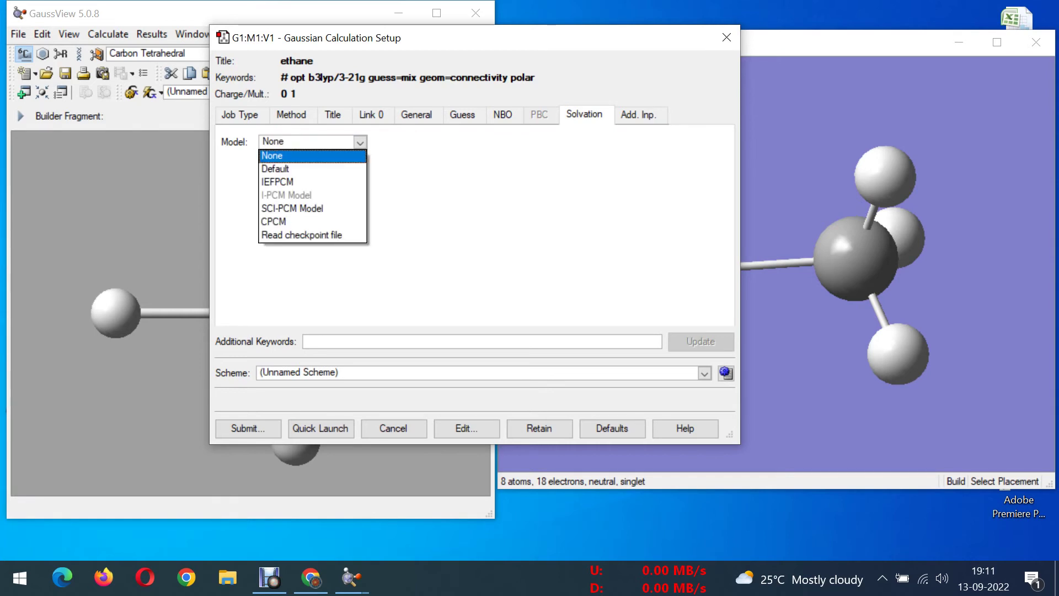
key(Down)
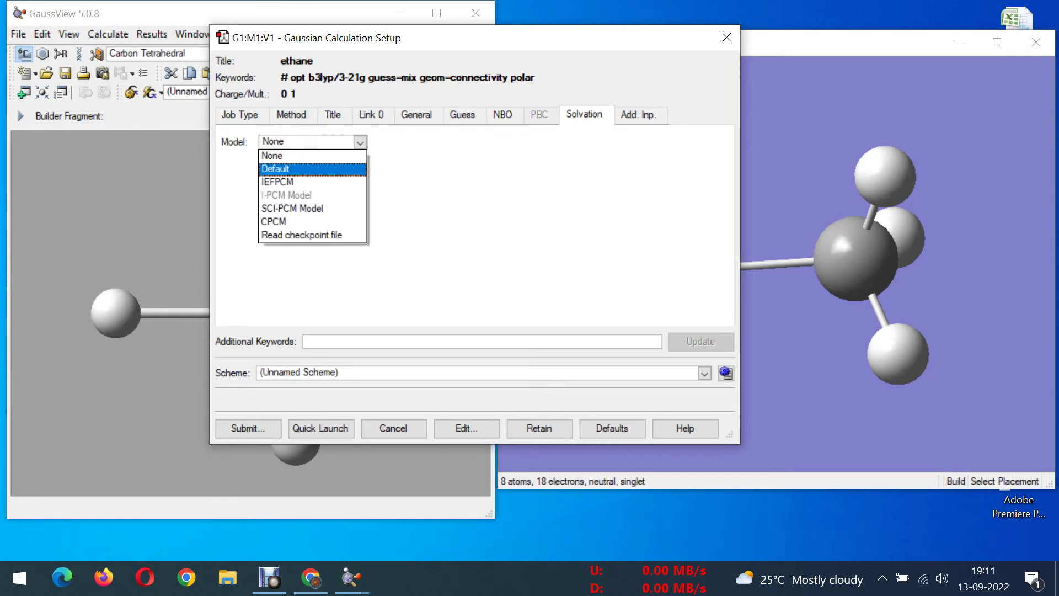
key(Up)
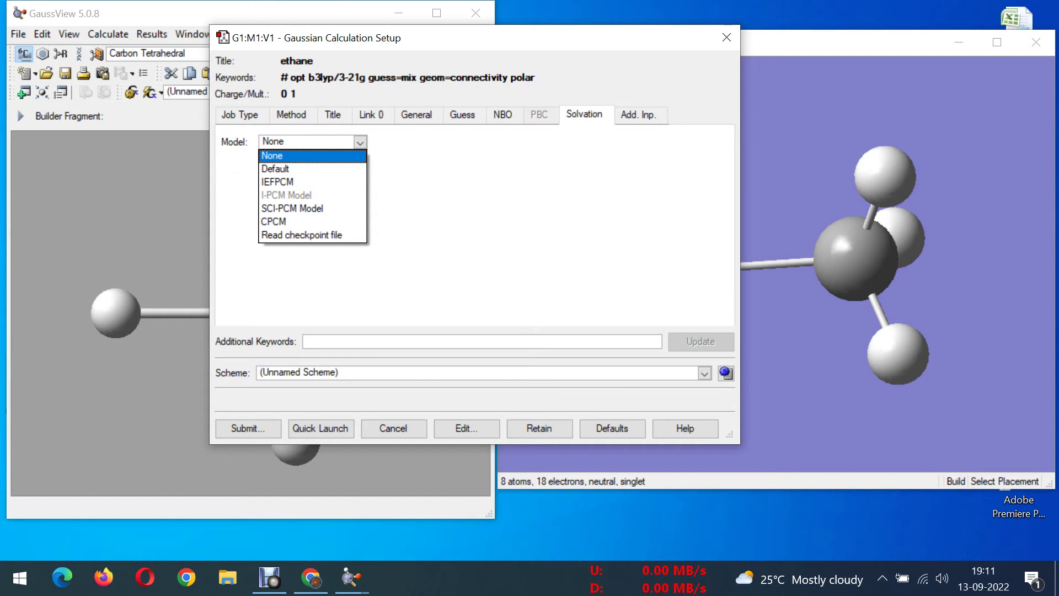
key(Down)
key(Return)
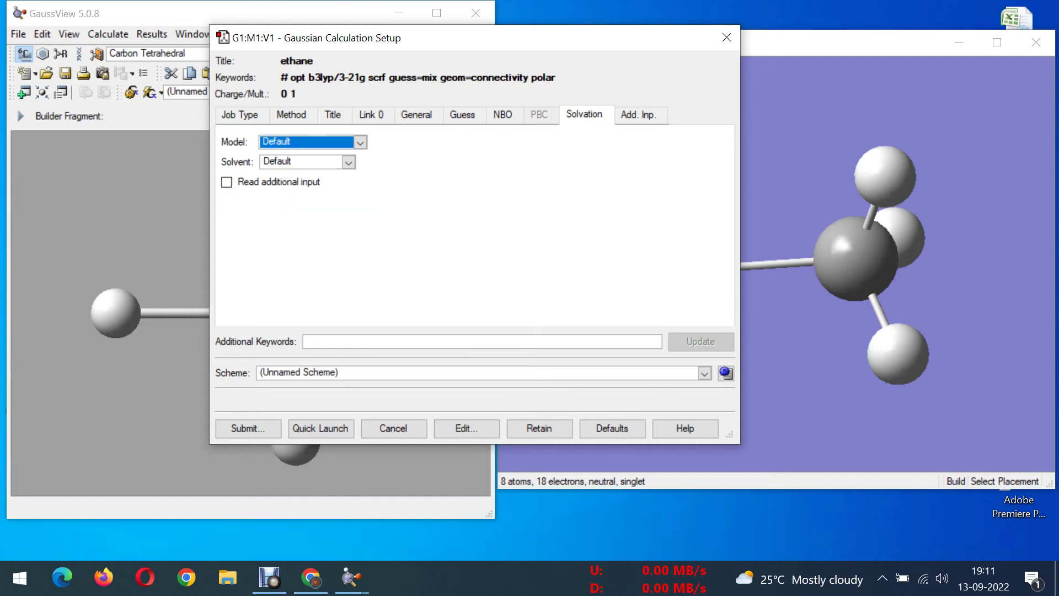
Step: Examine the available solvents from start to end of the list and keep Default as the solvent
key(Tab)
key(alt+Down)
key(Down)
key(Down)
key(Down)
key(Down)
key(Down)
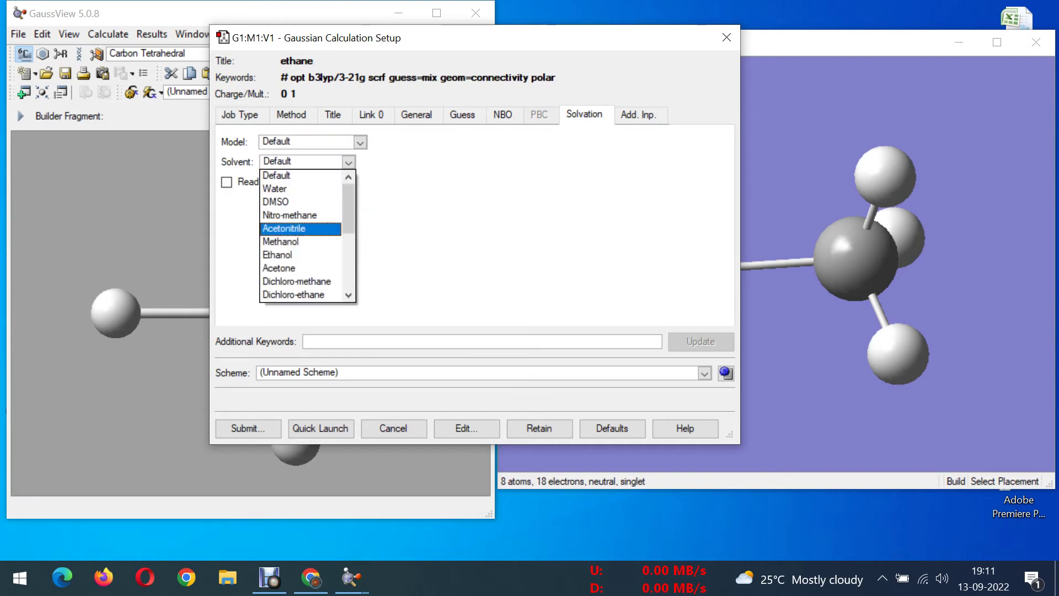
scroll(300, 248, down, 4)
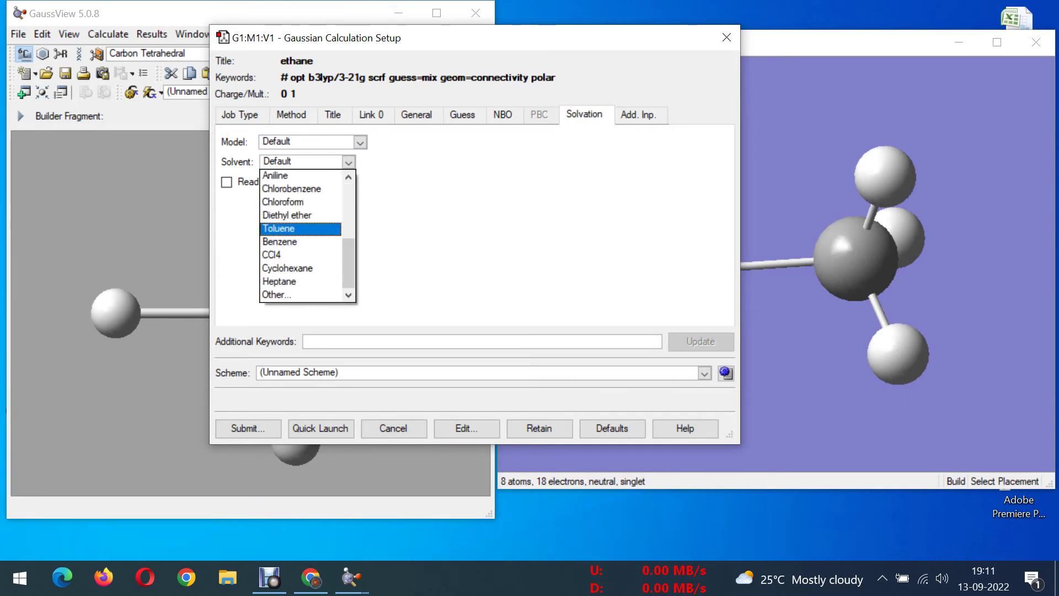
scroll(301, 248, up, 4)
key(Up)
key(Up)
key(Up)
key(Up)
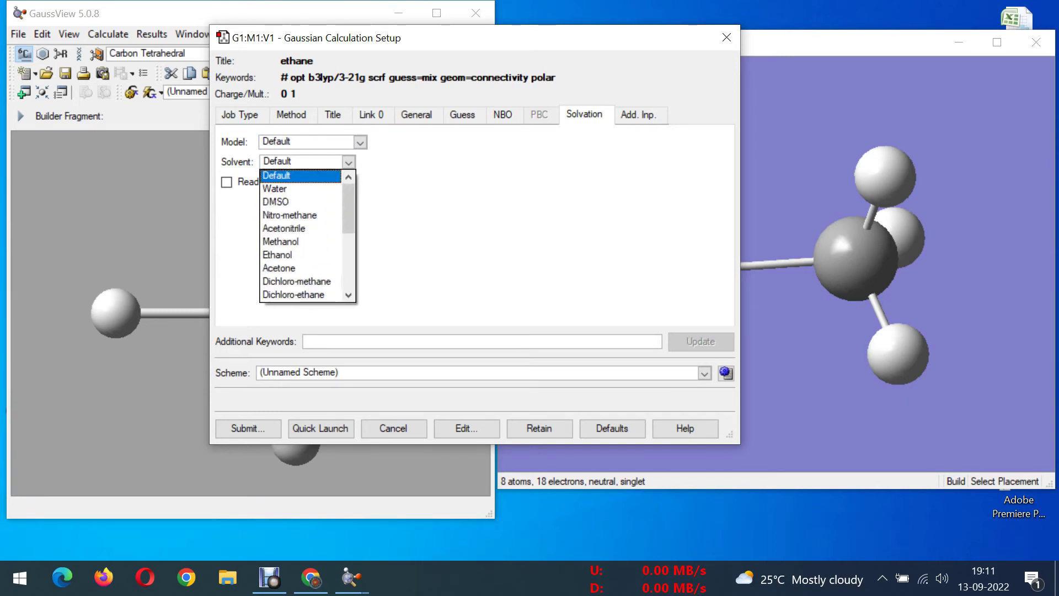
key(Return)
Step: Set the solvation model back to None
key(shift+Tab)
key(alt+Down)
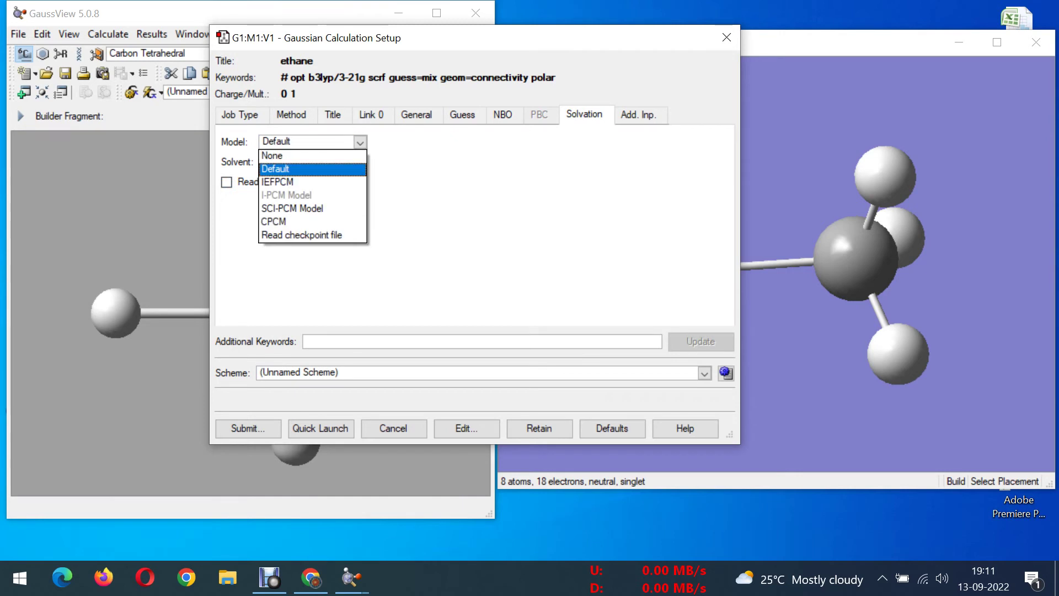
key(Up)
key(Return)
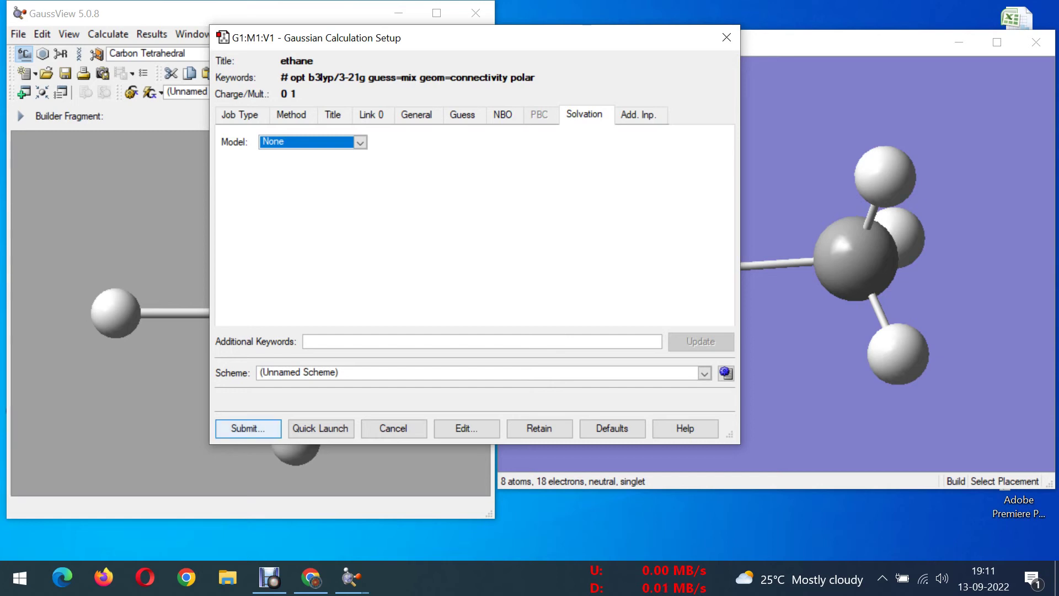
Step: Save the Gaussian input file as "ethane" in the gaussian files folder and submit it to Gaussian
click(248, 428)
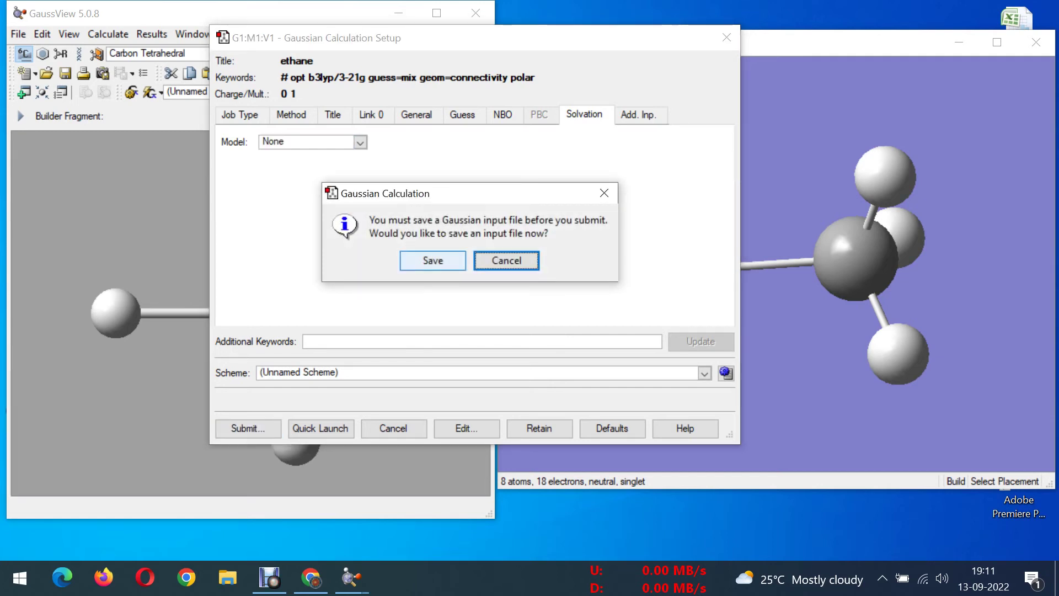
click(433, 260)
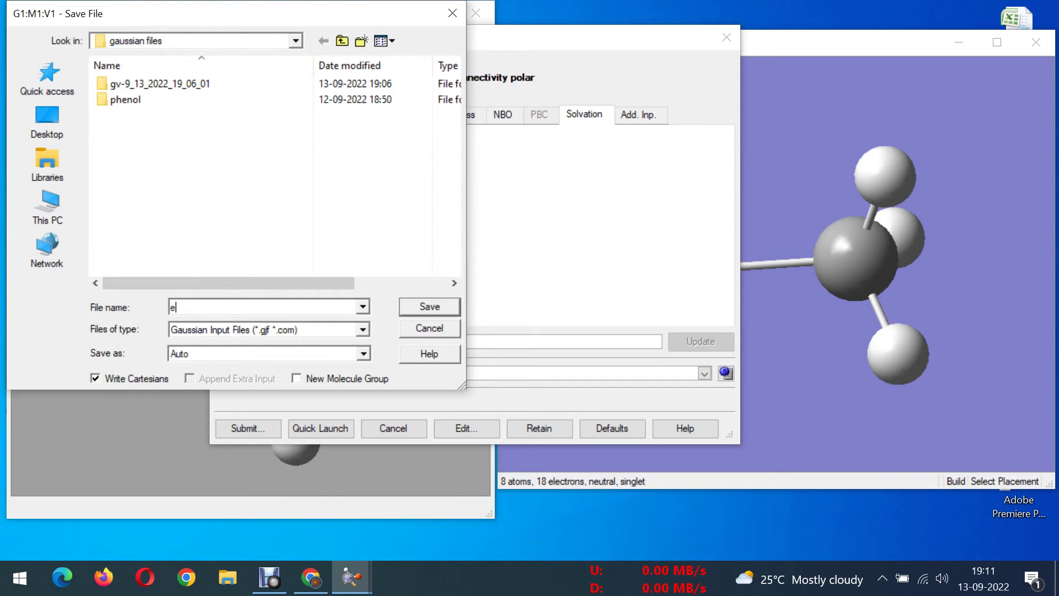
text(thane)
key(Return)
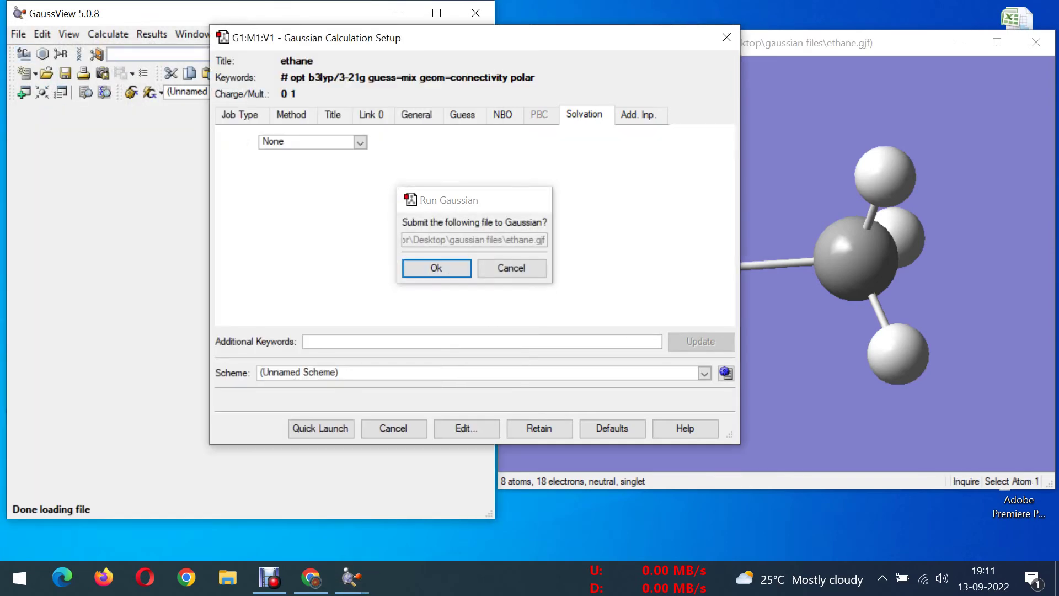
key(Return)
Step: Let the ethane job run to completion and close the Gaussian 09 window
drag(421, 141, 406, 55)
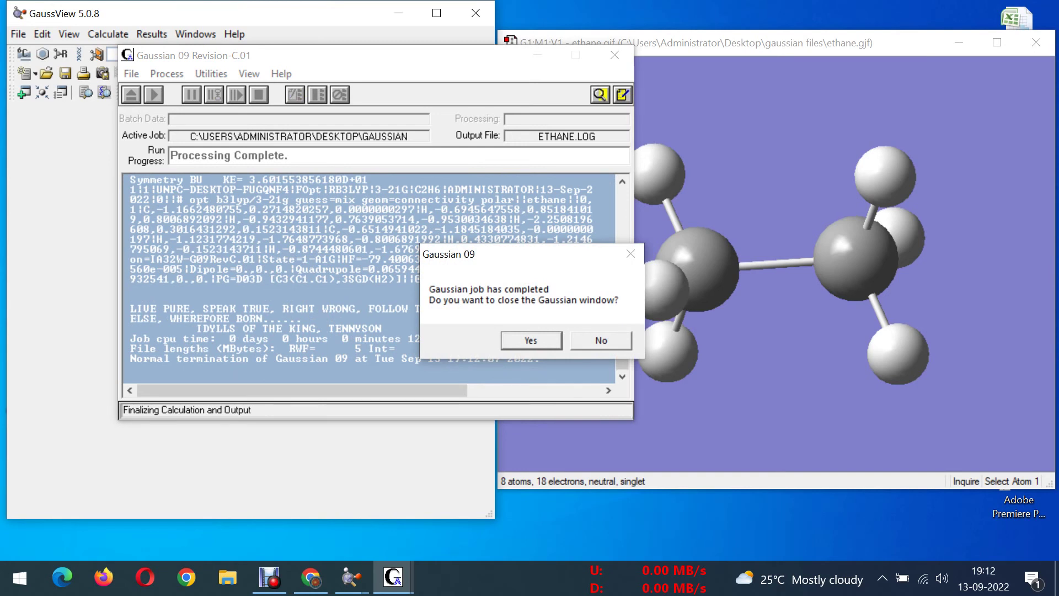
drag(569, 255, 504, 224)
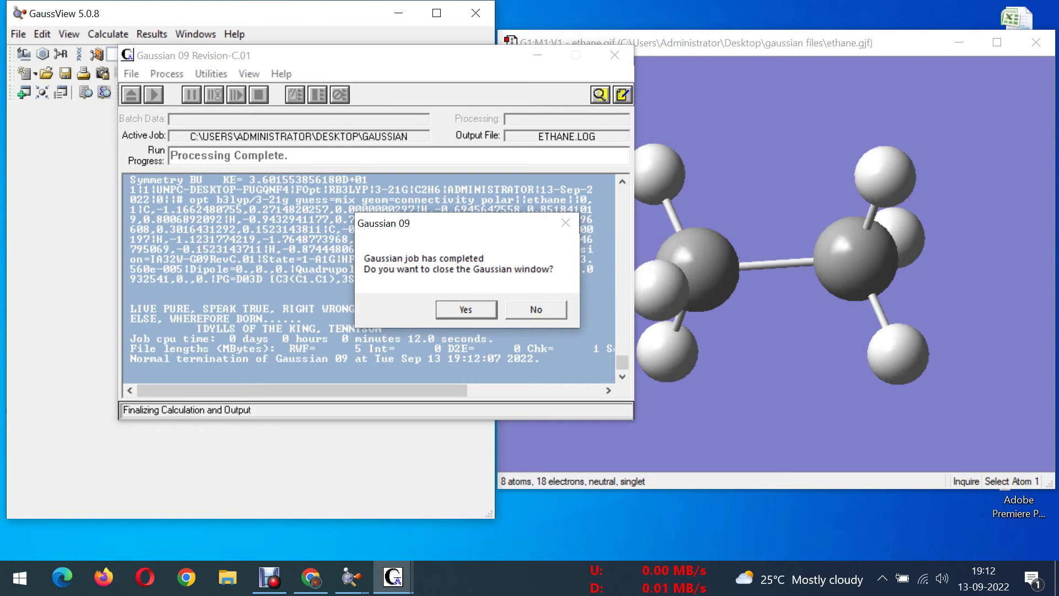
key(Return)
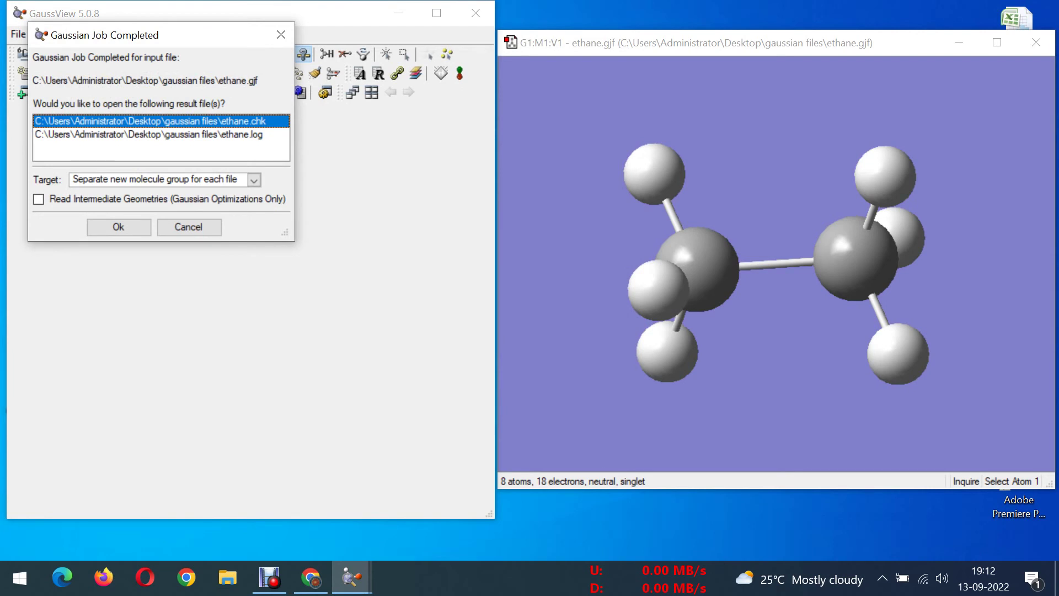
Step: Open the ethane.log result file of the completed job as a separate new molecule group
drag(157, 35, 374, 114)
click(365, 213)
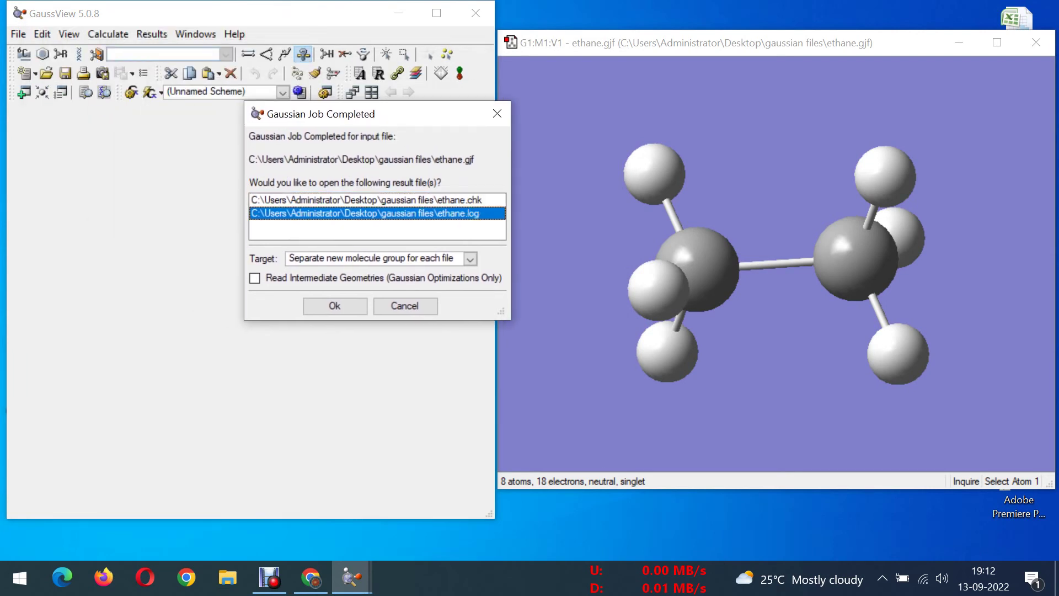
click(364, 200)
click(365, 214)
drag(440, 113, 377, 224)
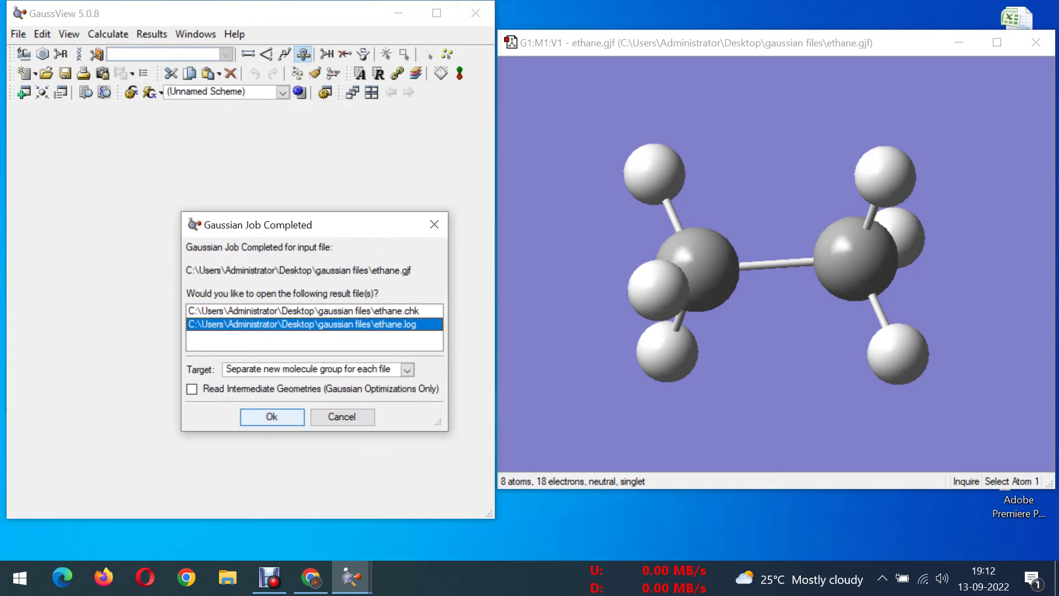
click(271, 416)
Step: Close GaussView and look over the ethane files in the desktop's gaussian files folder
click(476, 13)
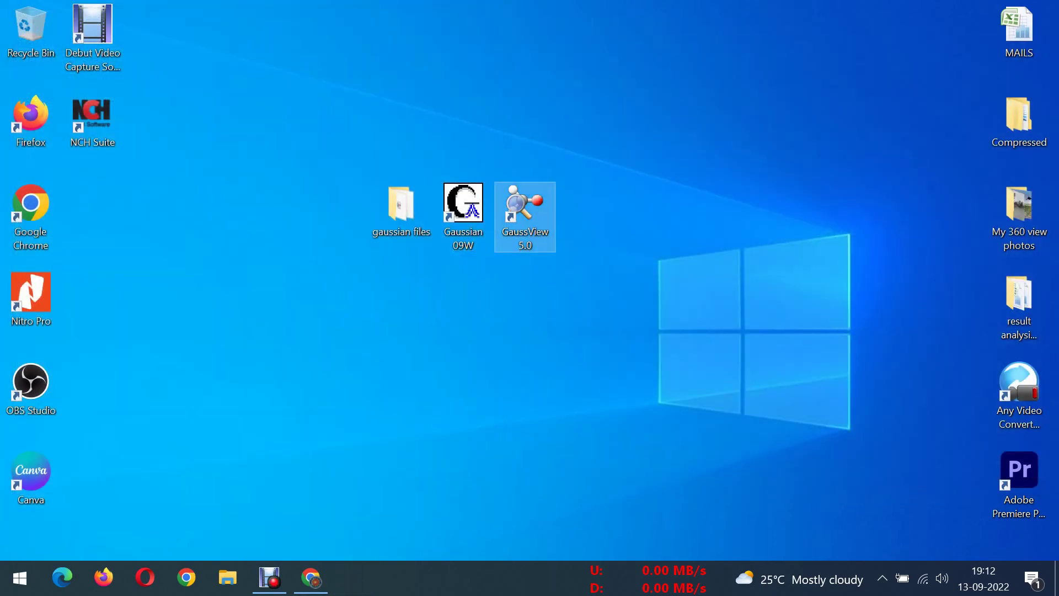
click(401, 209)
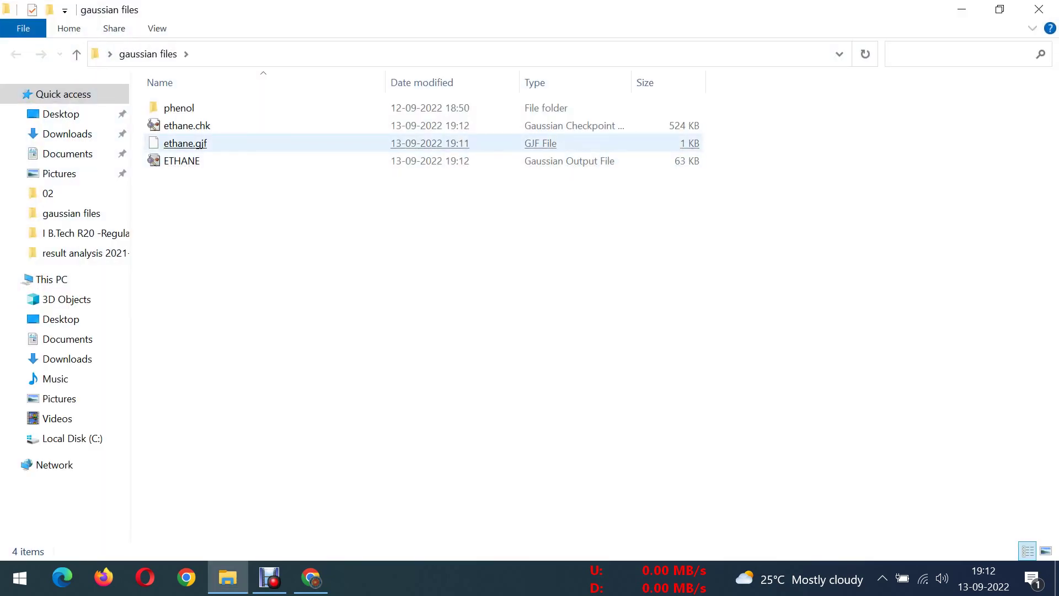
drag(219, 186, 274, 124)
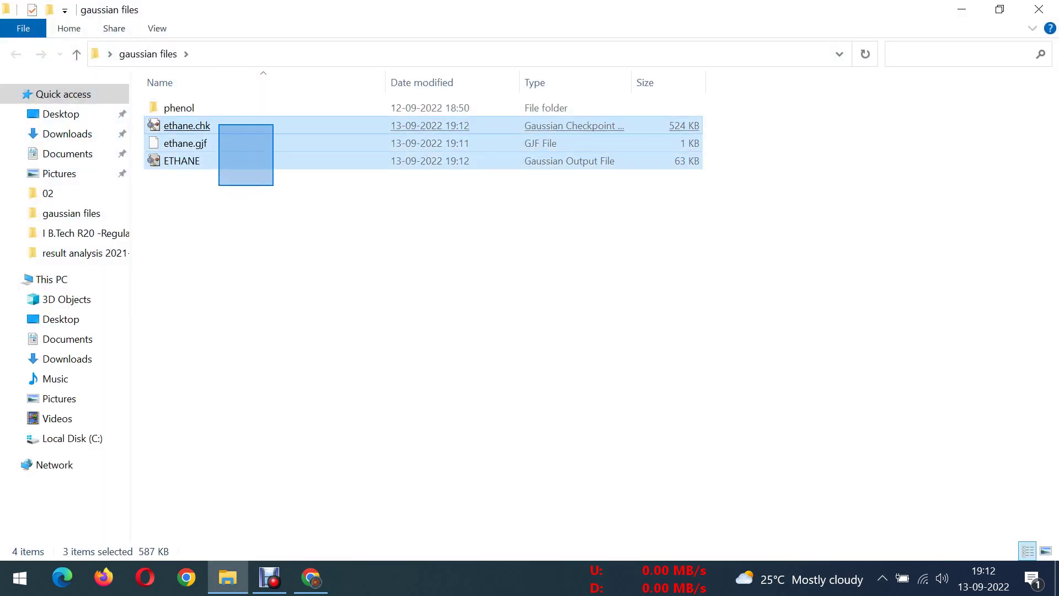
click(275, 212)
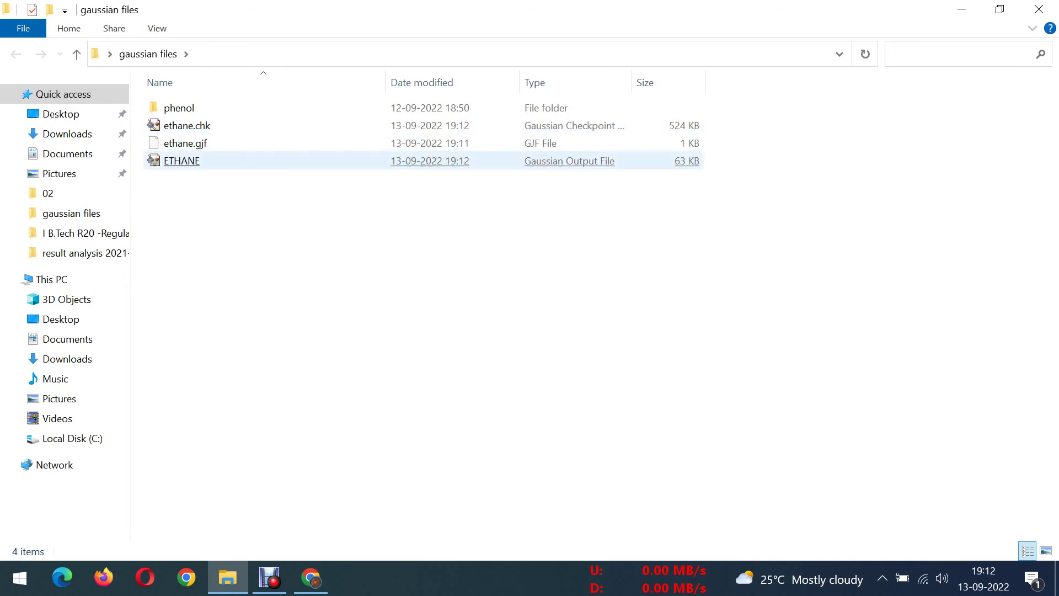
click(190, 146)
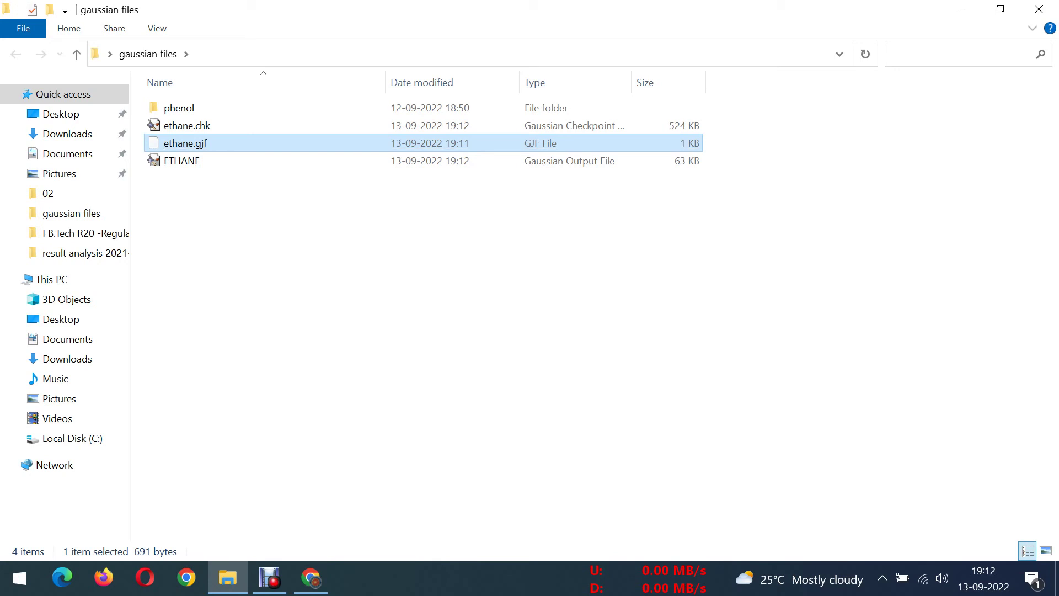
Step: Check the file type and extension of the ETHANE output file in its properties
drag(554, 179, 528, 162)
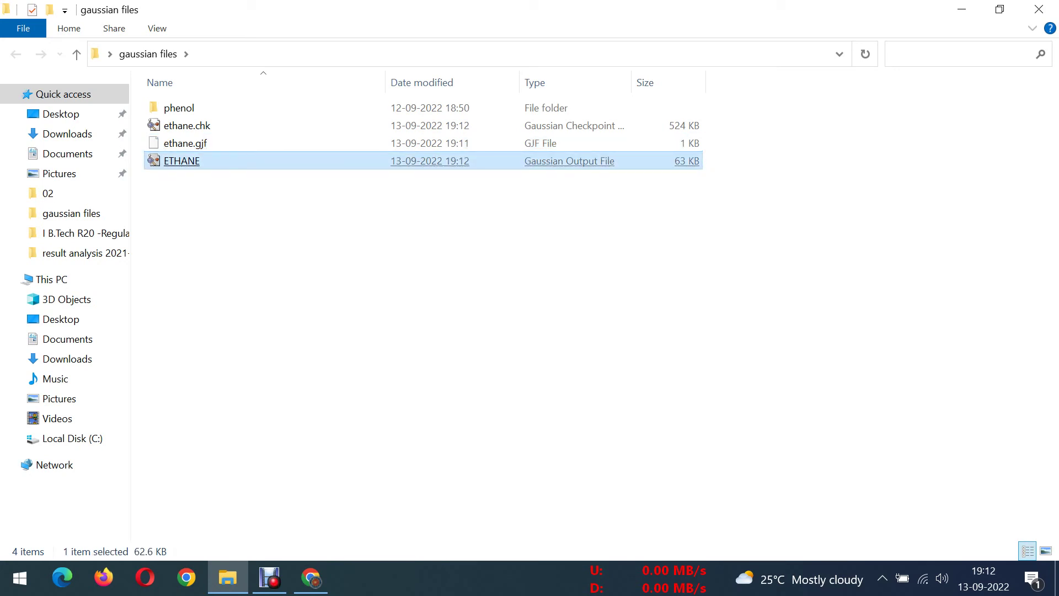
right_click(455, 160)
click(504, 519)
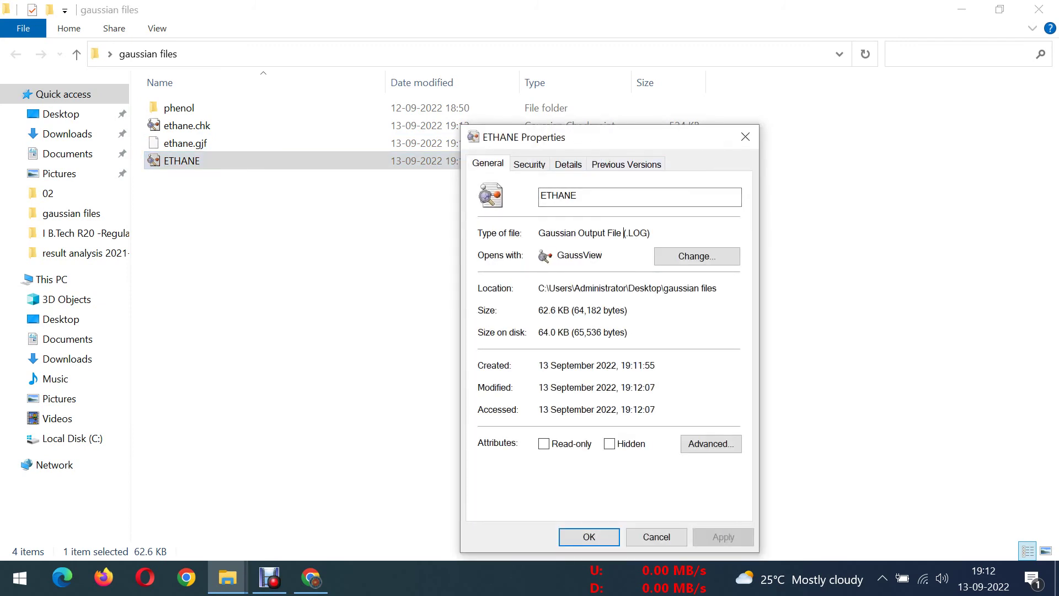
drag(624, 233, 650, 233)
click(745, 136)
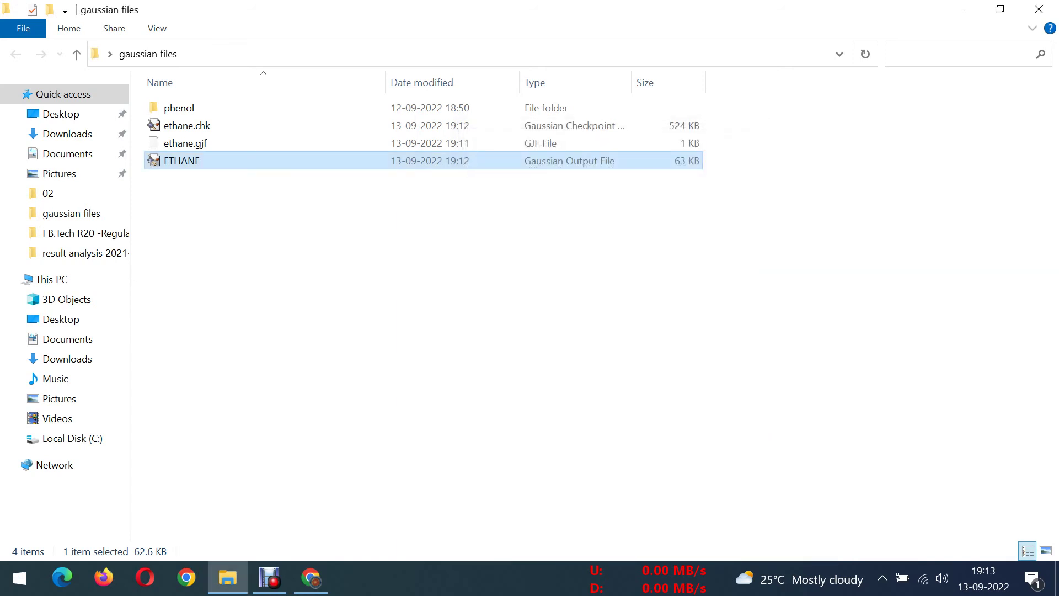
Step: Open the ETHANE output file in Notepad
click(232, 125)
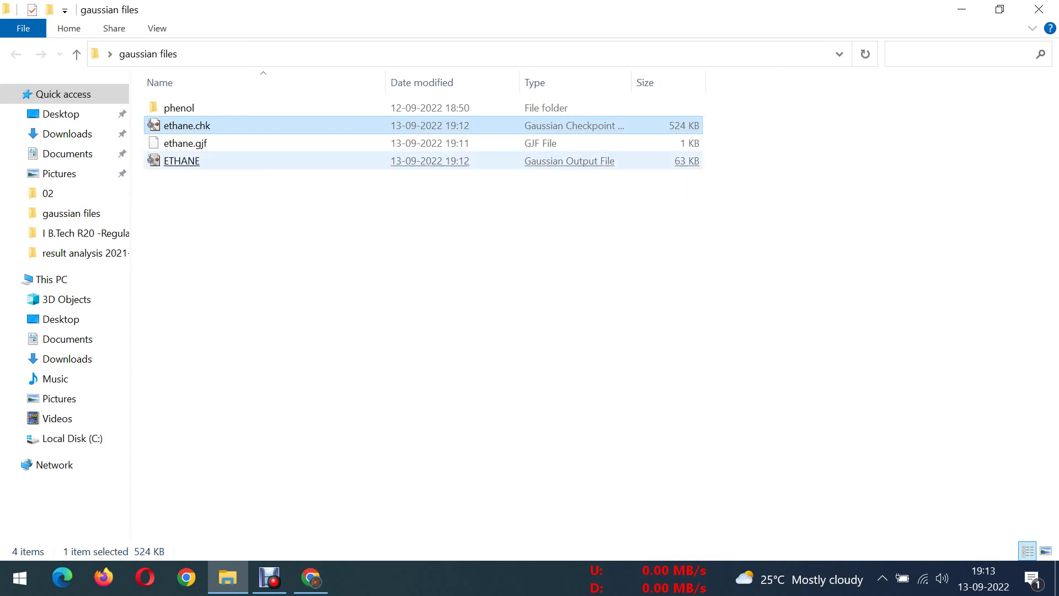
click(309, 161)
right_click(312, 161)
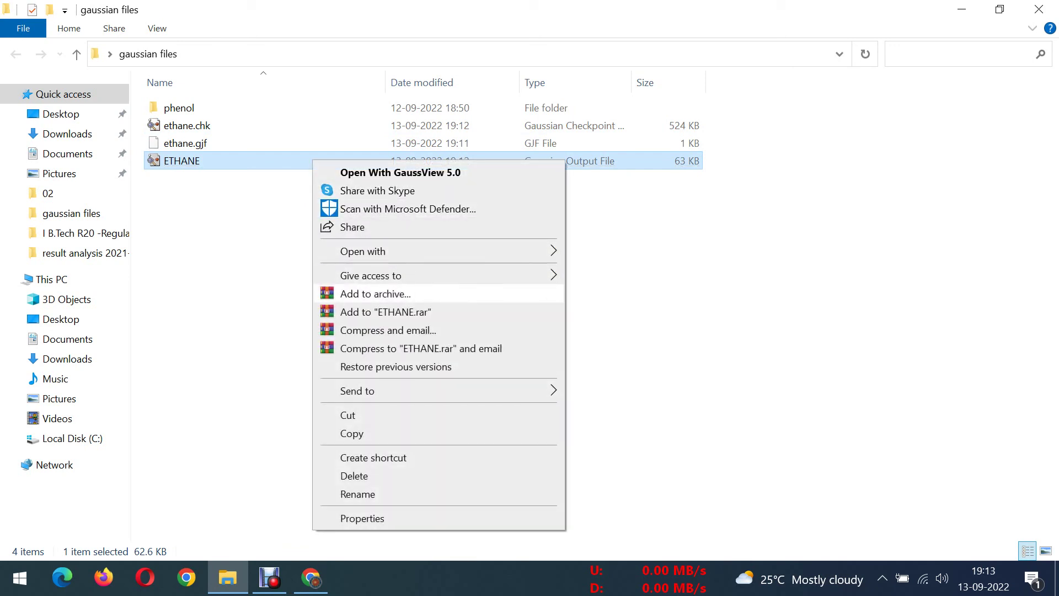
mouse_move(441, 251)
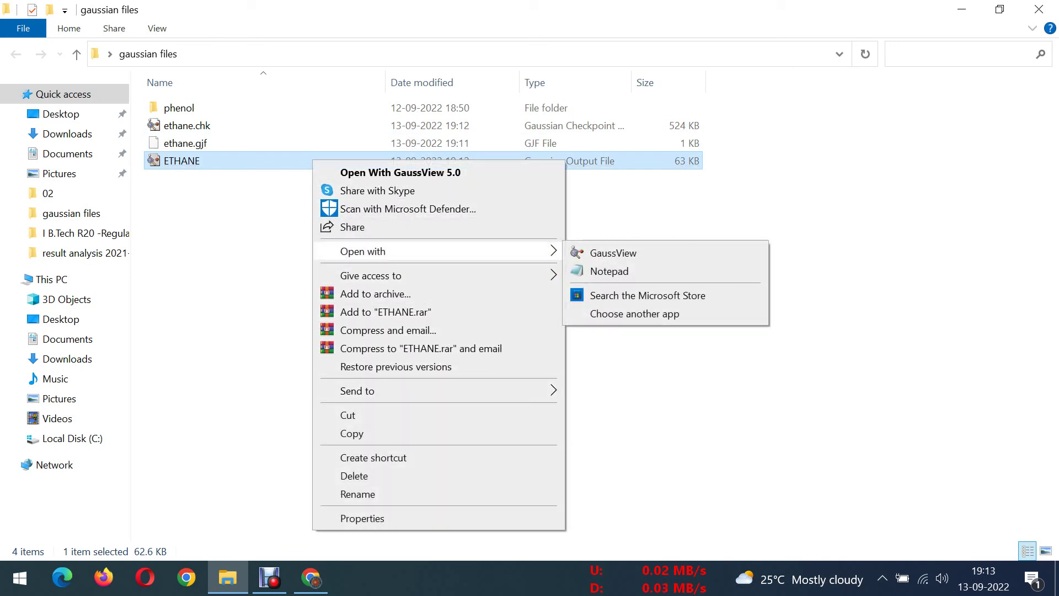
click(606, 271)
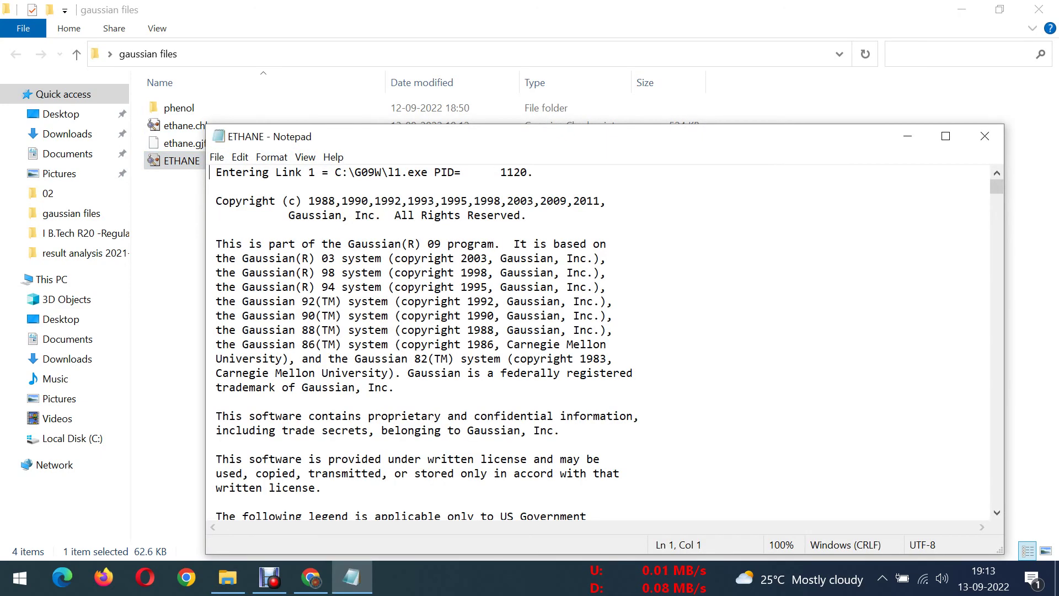
drag(585, 137, 545, 48)
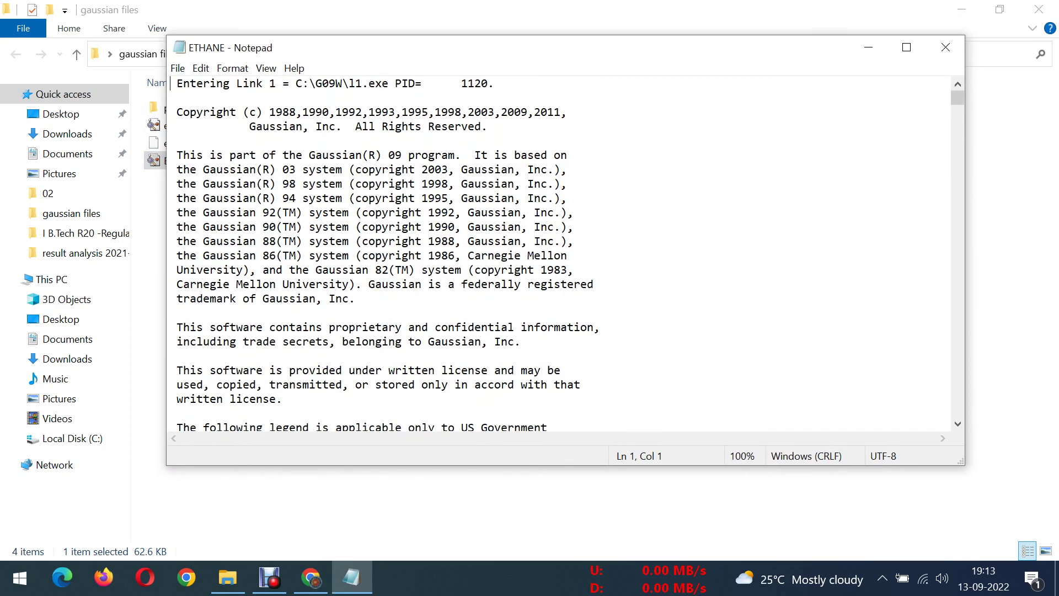
Step: Examine the Initial Parameters table of bond lengths, angles and dihedrals in the ETHANE output, starting from R1
scroll(552, 248, down, 12)
scroll(557, 254, down, 20)
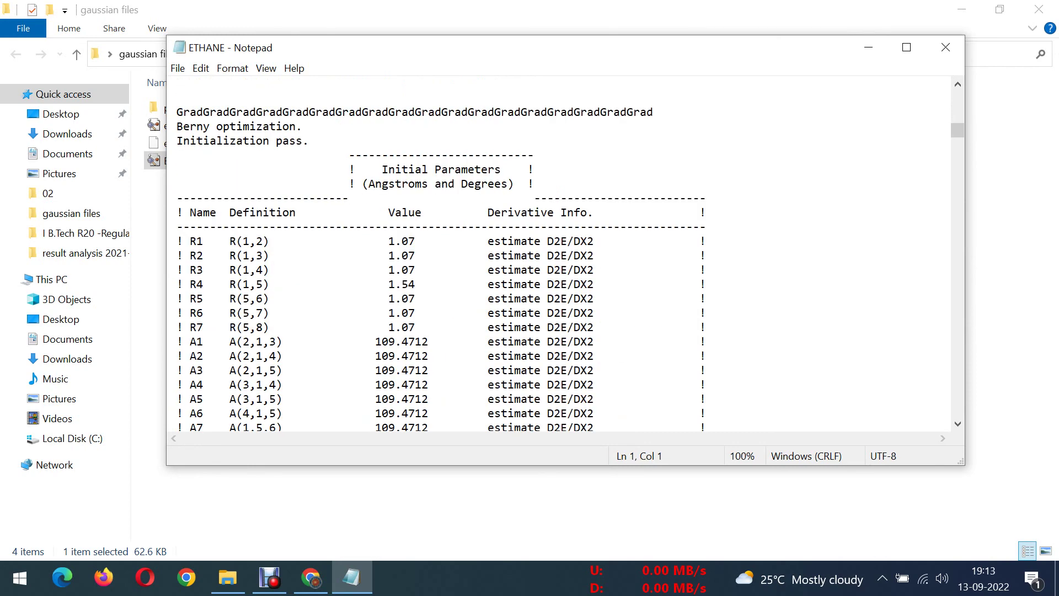
scroll(557, 254, up, 5)
scroll(557, 254, up, 2)
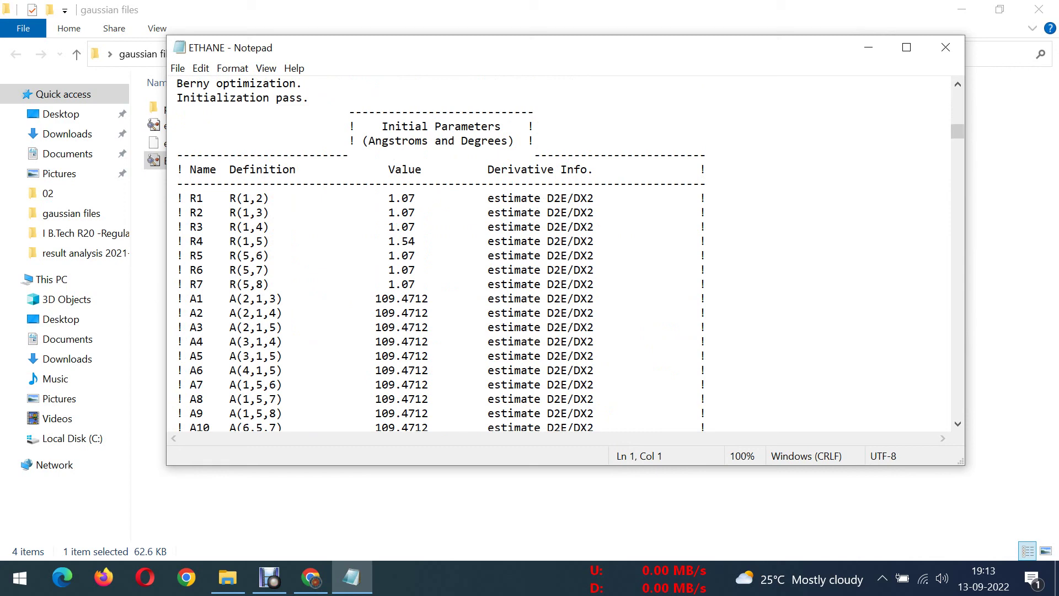
drag(190, 198, 203, 198)
scroll(557, 254, down, 4)
scroll(557, 254, down, 3)
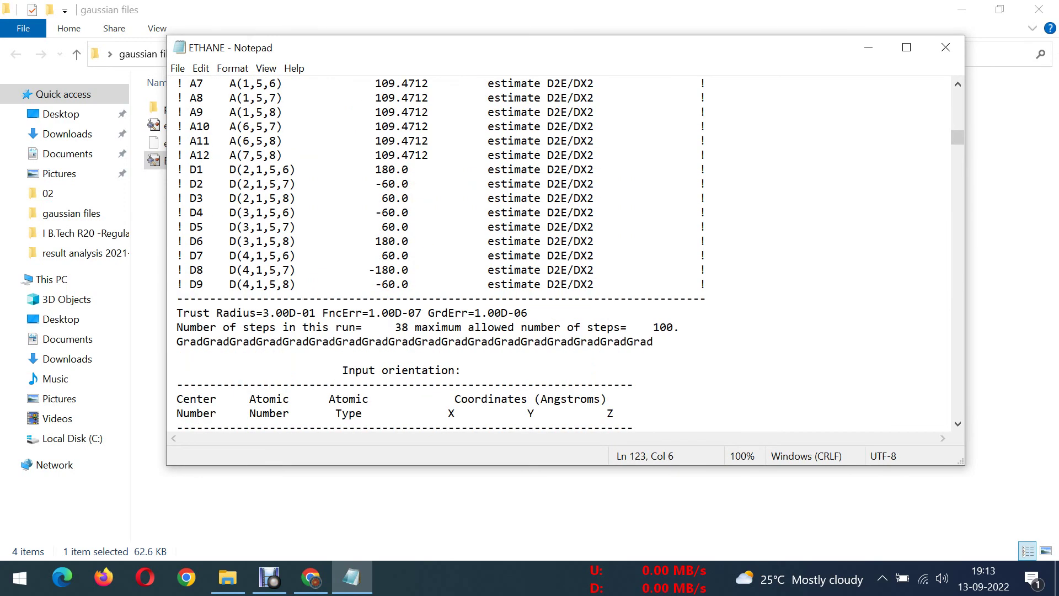
scroll(557, 254, up, 6)
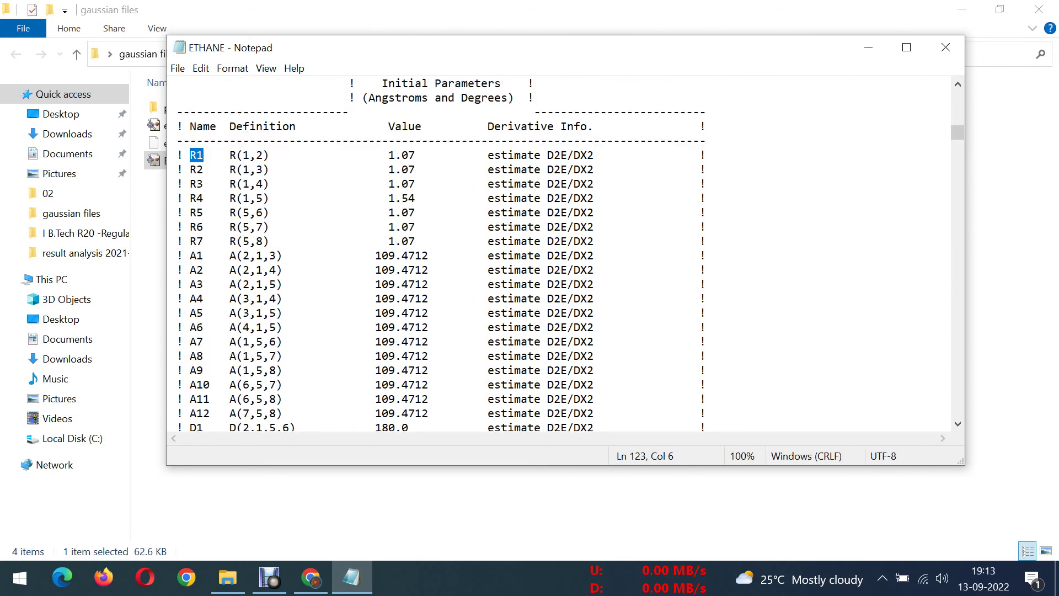
Step: Examine the dihedrals, forces, convergence items, distance matrix and standard orientation in the ETHANE output, and close the file
scroll(557, 254, down, 3)
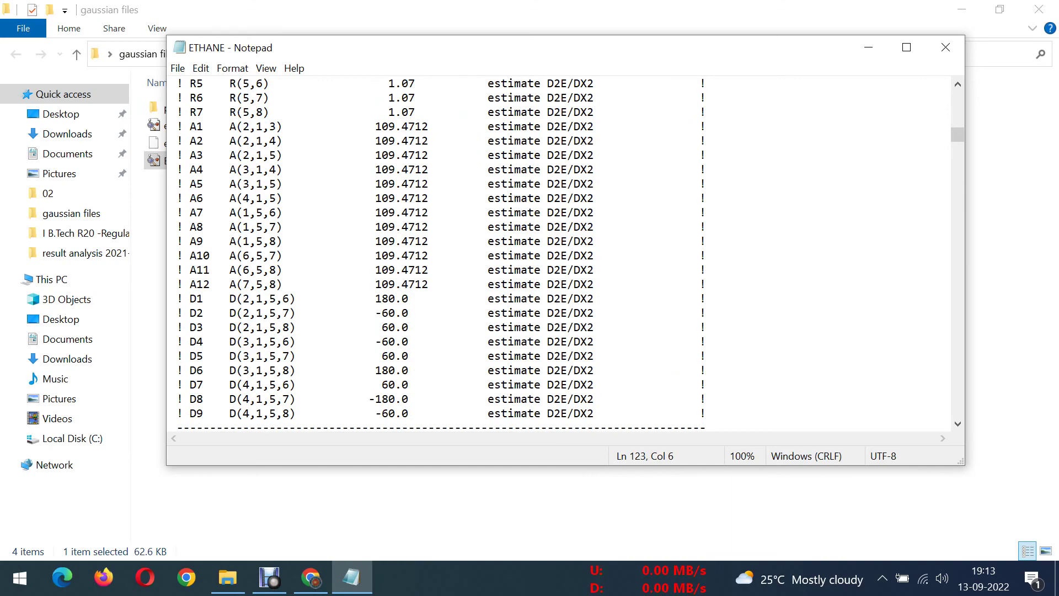
scroll(557, 254, down, 20)
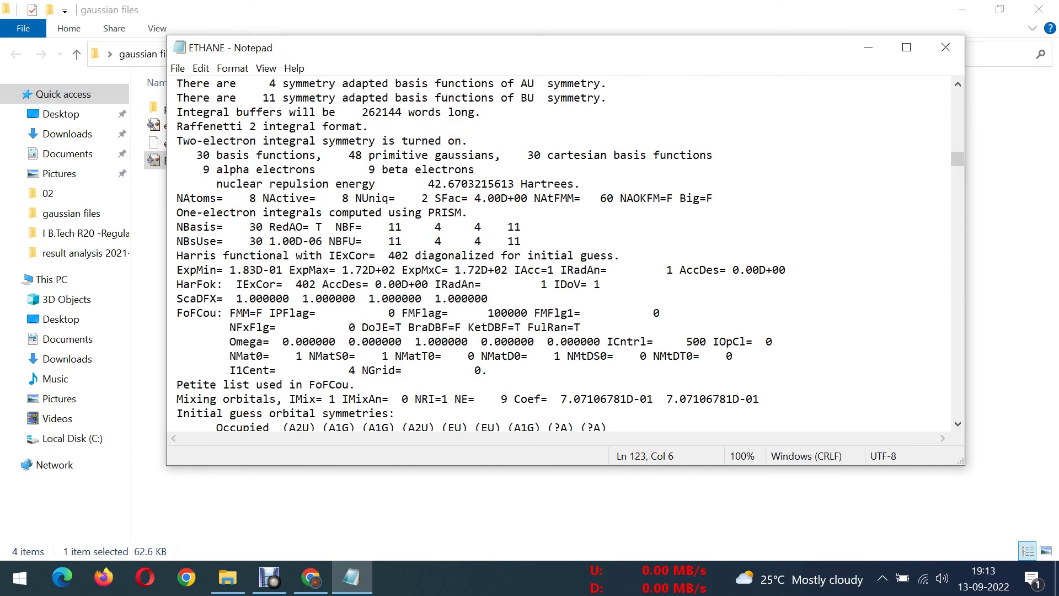
scroll(557, 253, down, 20)
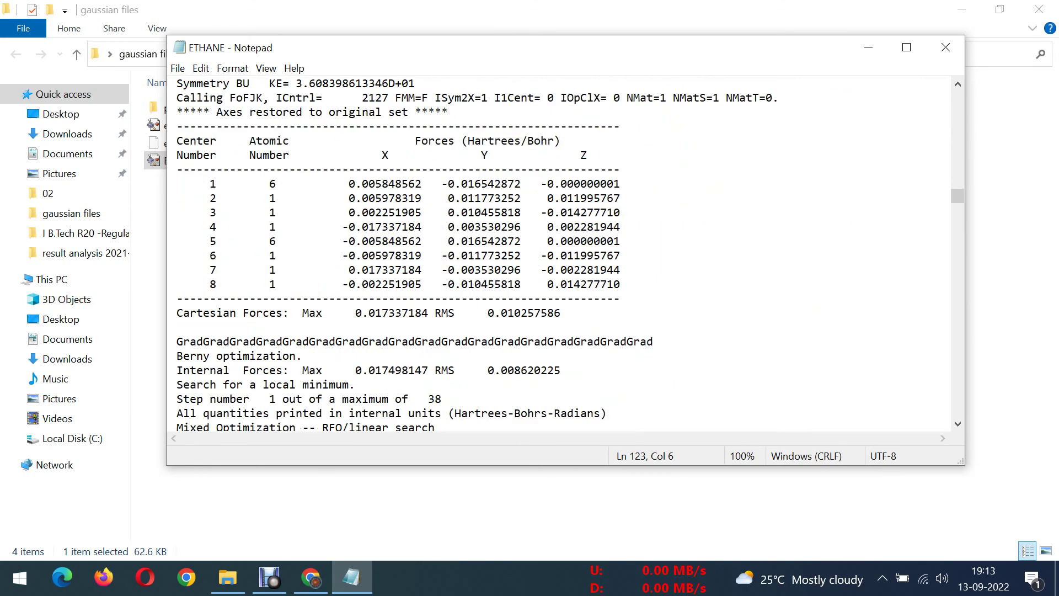
scroll(557, 254, down, 20)
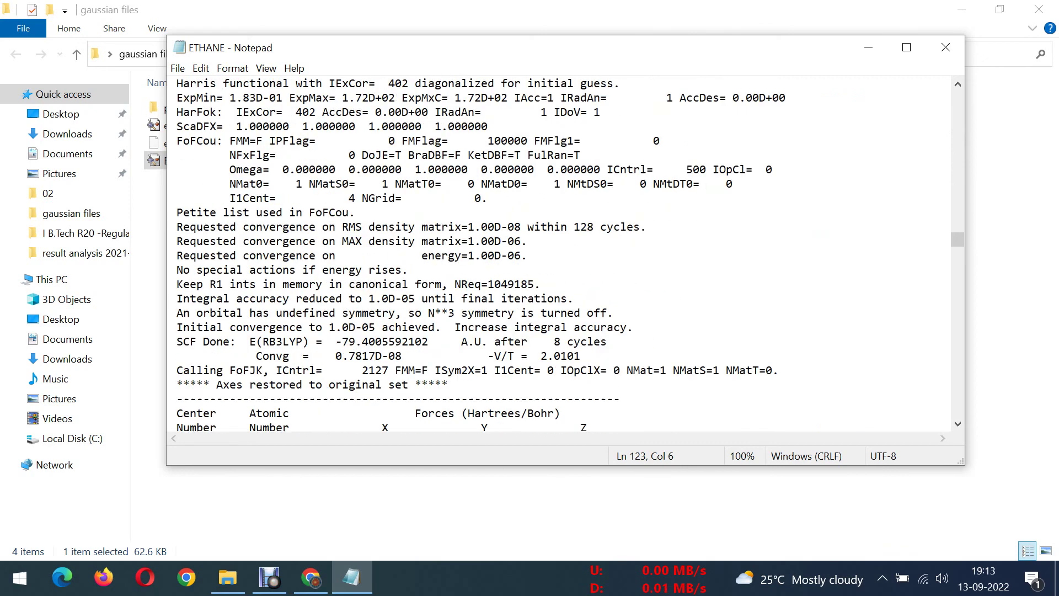
scroll(557, 254, down, 20)
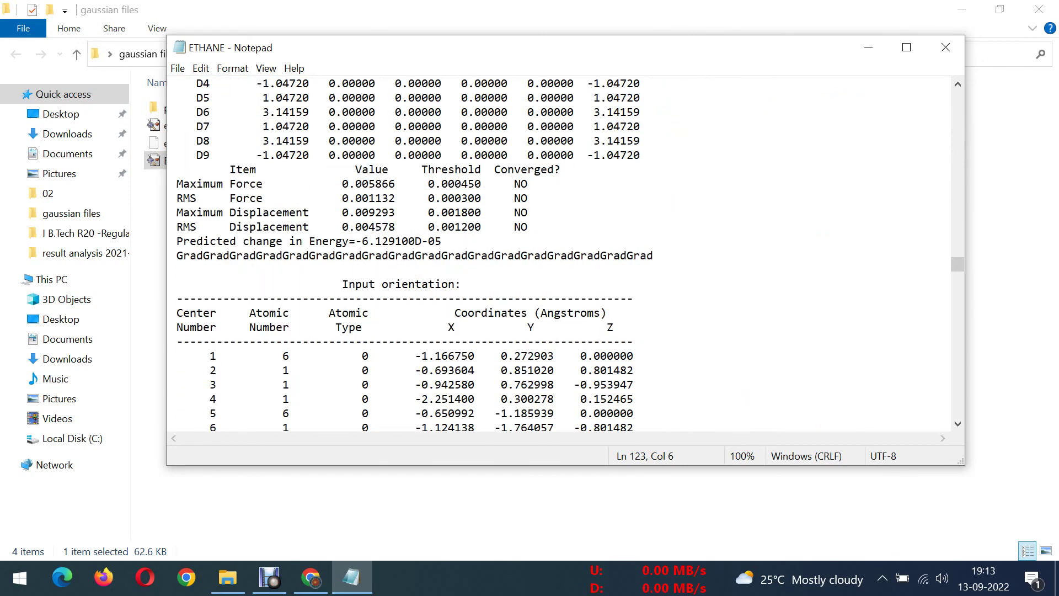
scroll(557, 253, down, 4)
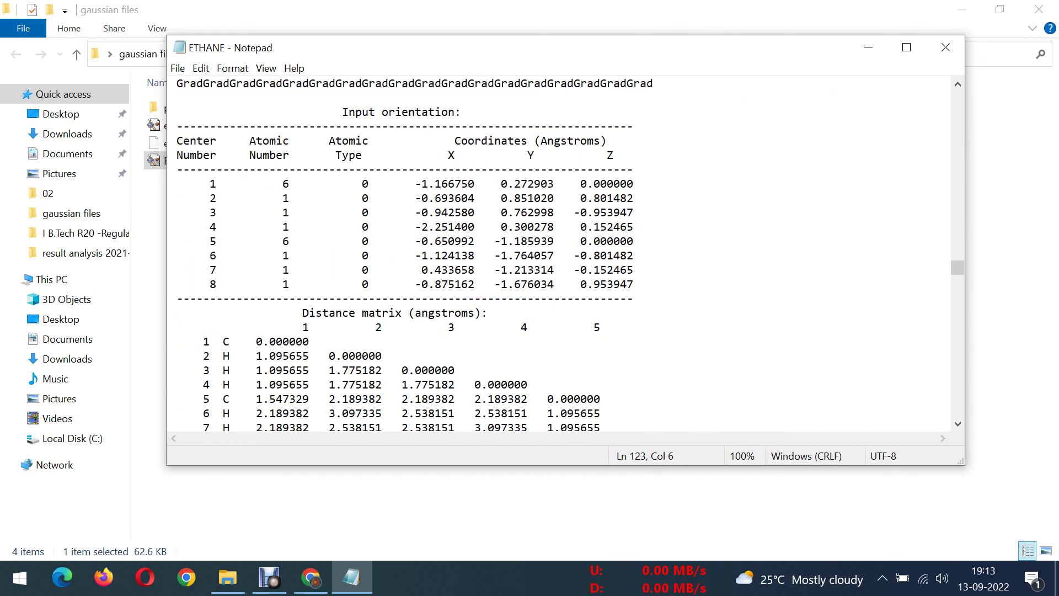
scroll(557, 254, down, 11)
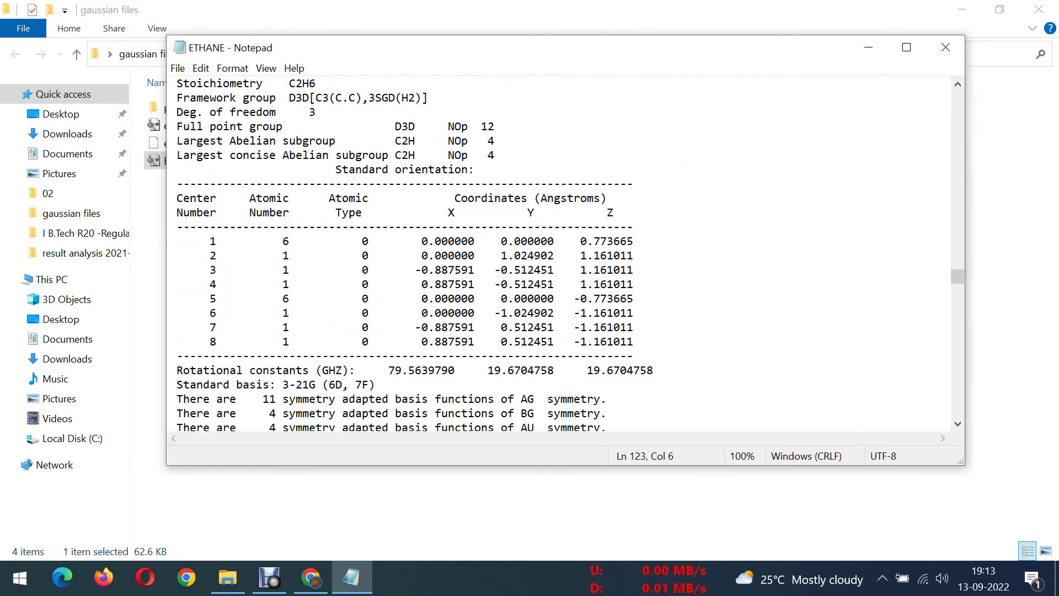
scroll(557, 253, down, 7)
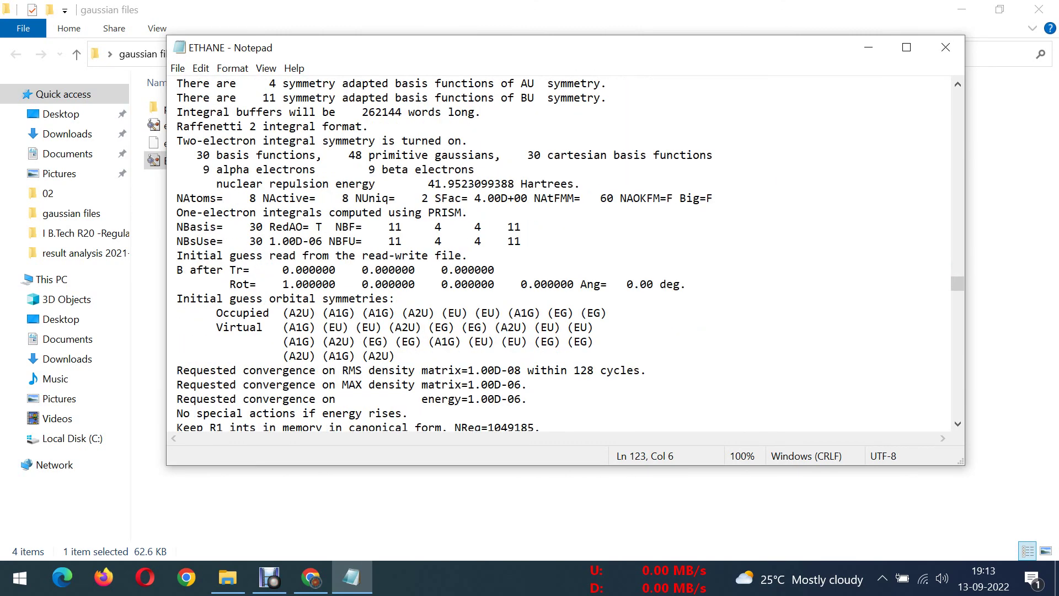
drag(552, 48, 570, 106)
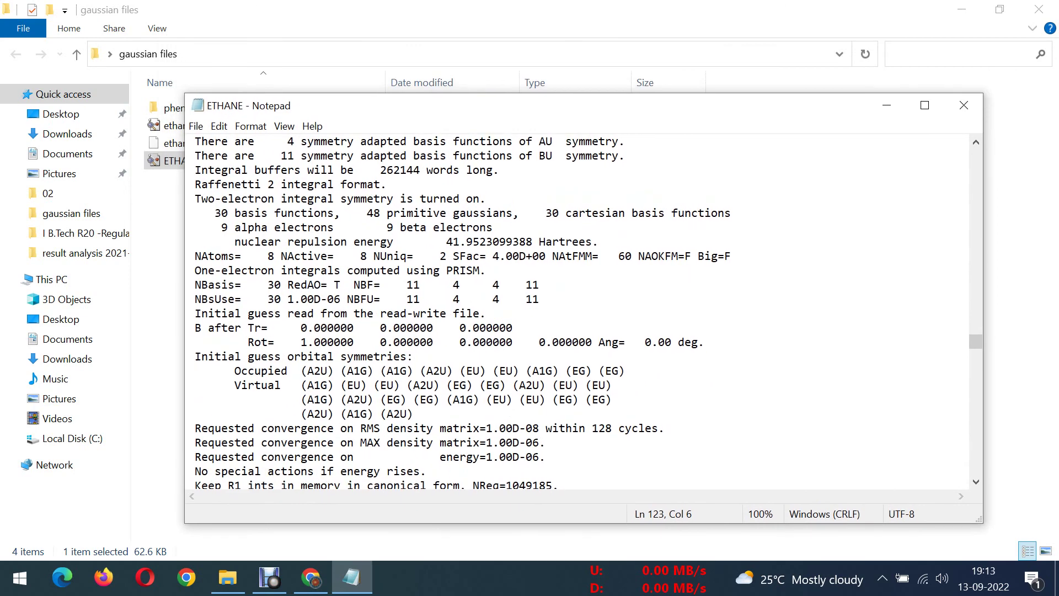
click(963, 105)
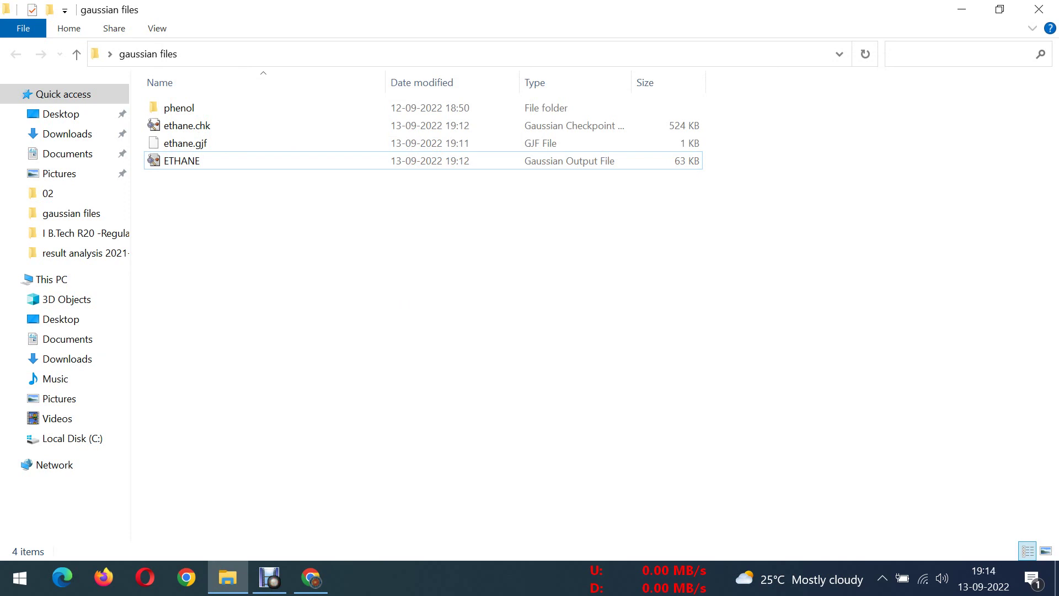
drag(302, 239, 470, 129)
click(425, 243)
click(269, 578)
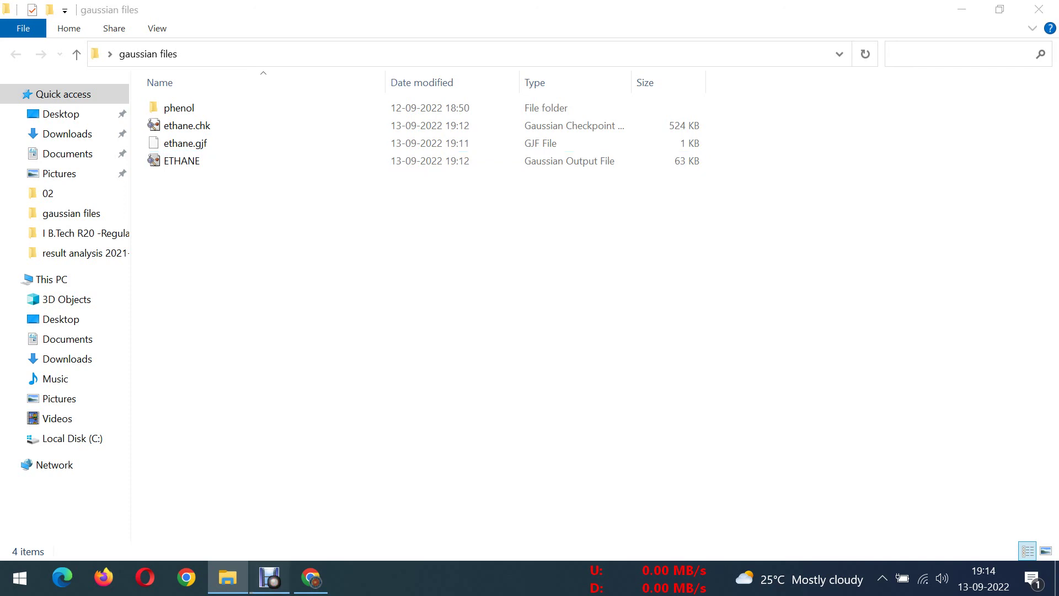